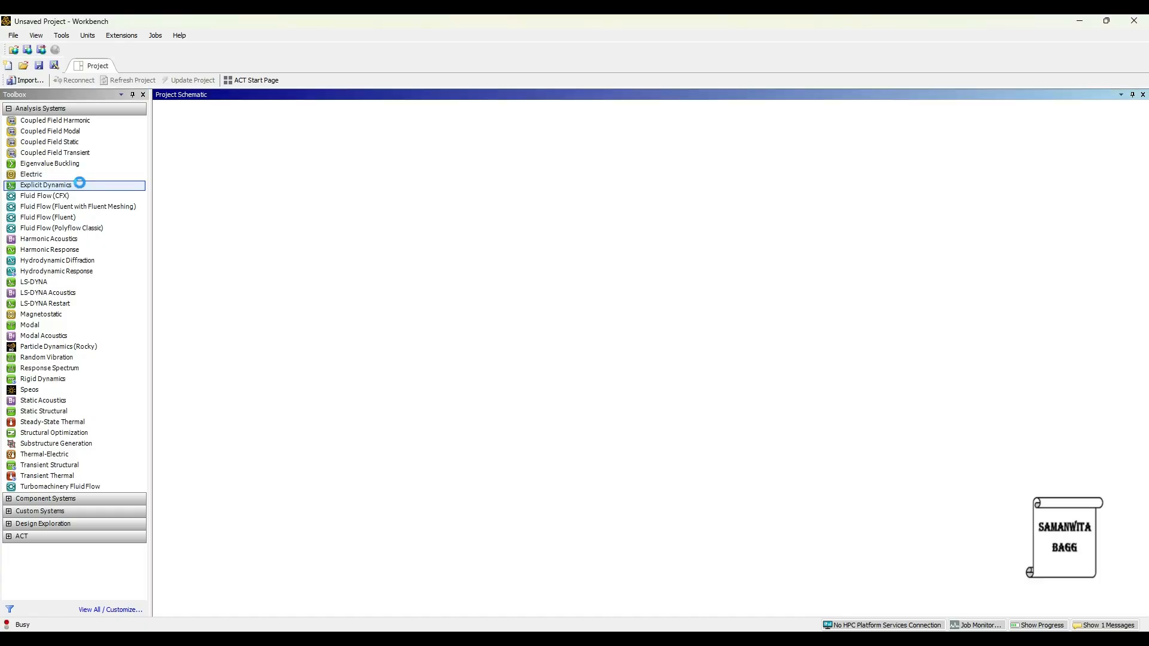
- Add an Explicit Dynamics system to the project and add ALUMINUM from the Explicit Materials library to its engineering data
{"action": "left_click_drag", "start_coordinate": [82, 187], "coordinate": [217, 208]}
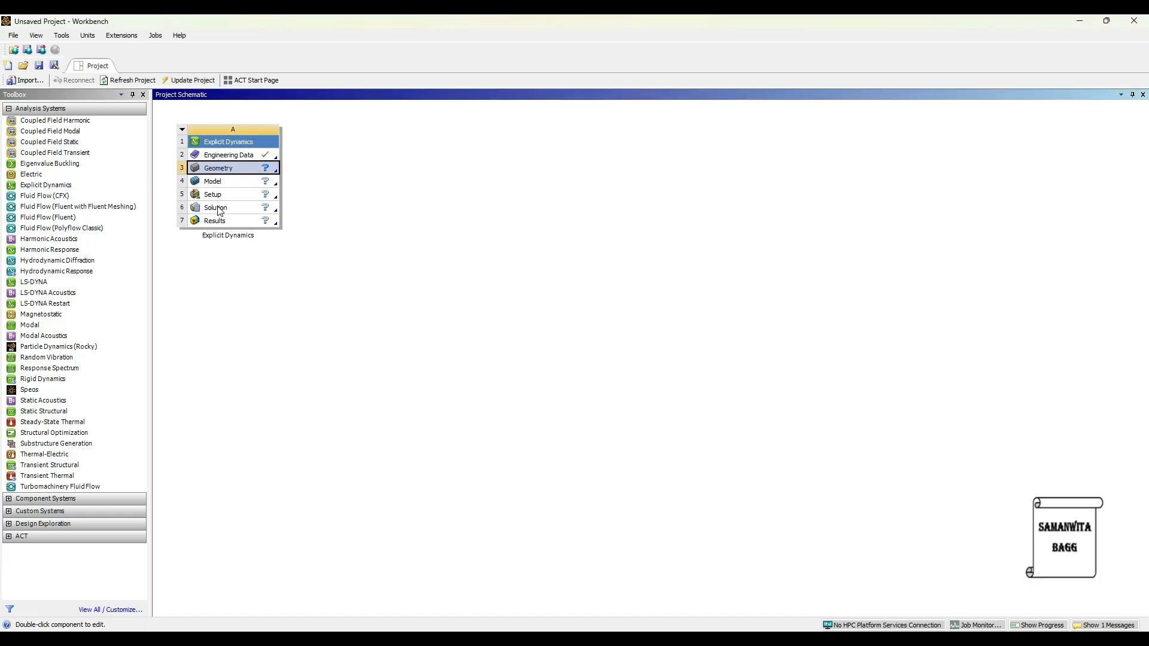
{"action": "double_click", "coordinate": [240, 155]}
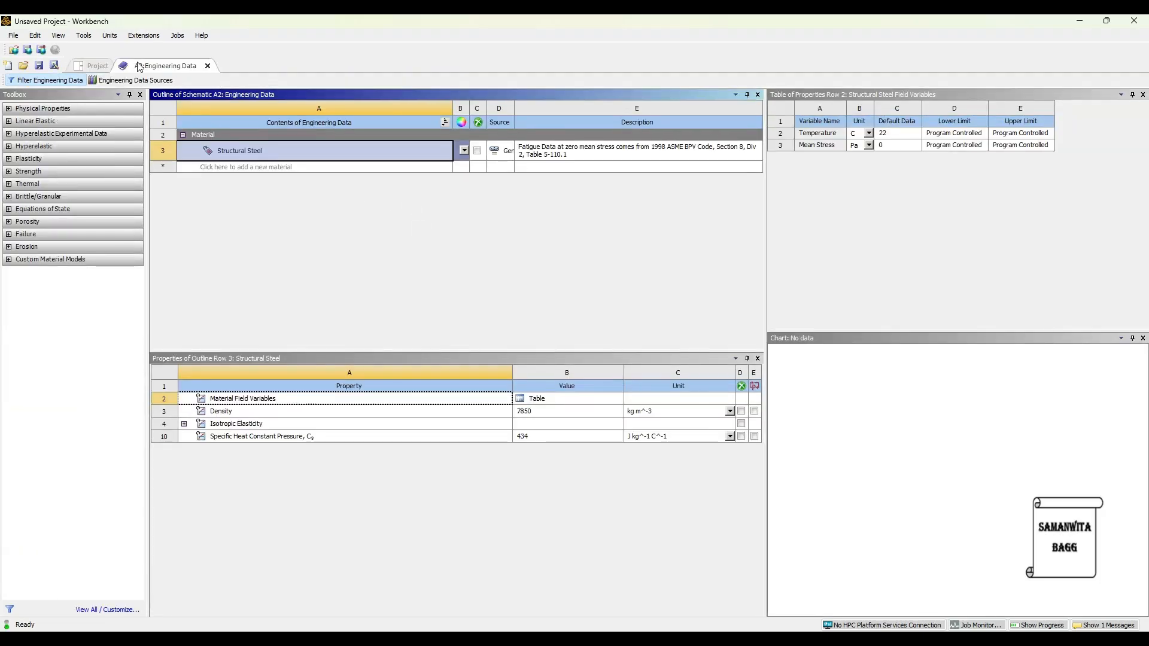
{"action": "left_click", "coordinate": [132, 83]}
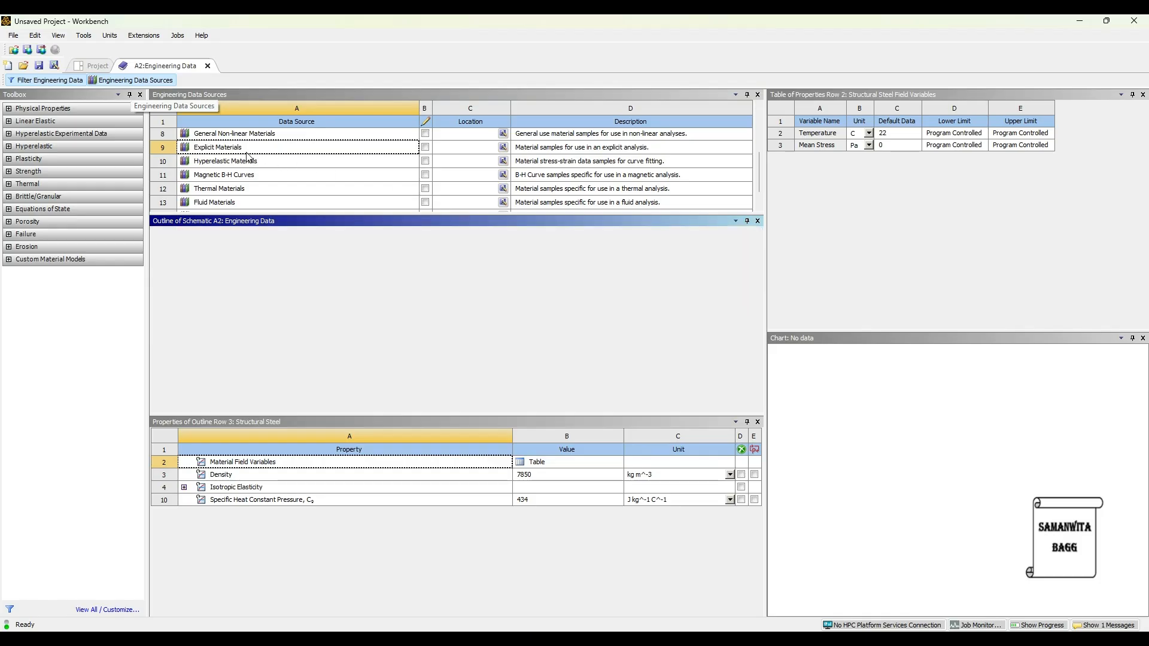
{"action": "left_click", "coordinate": [315, 153]}
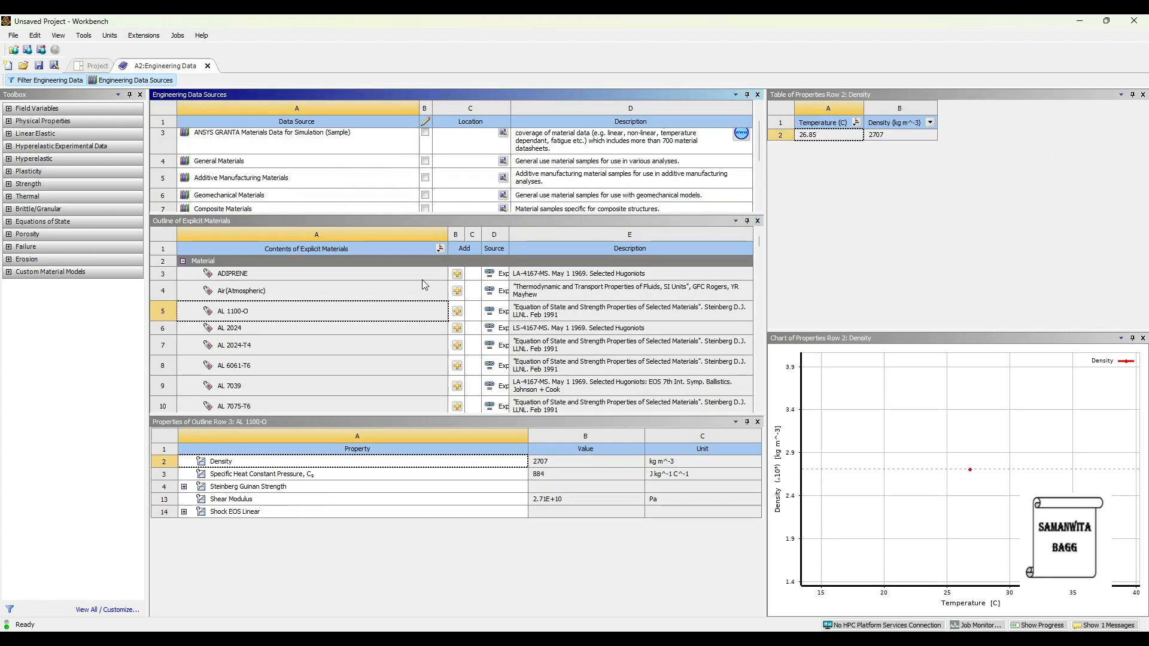
{"action": "scroll", "coordinate": [411, 300], "scroll_direction": "down", "scroll_amount": 2}
{"action": "scroll", "coordinate": [411, 300], "scroll_direction": "down", "scroll_amount": 4}
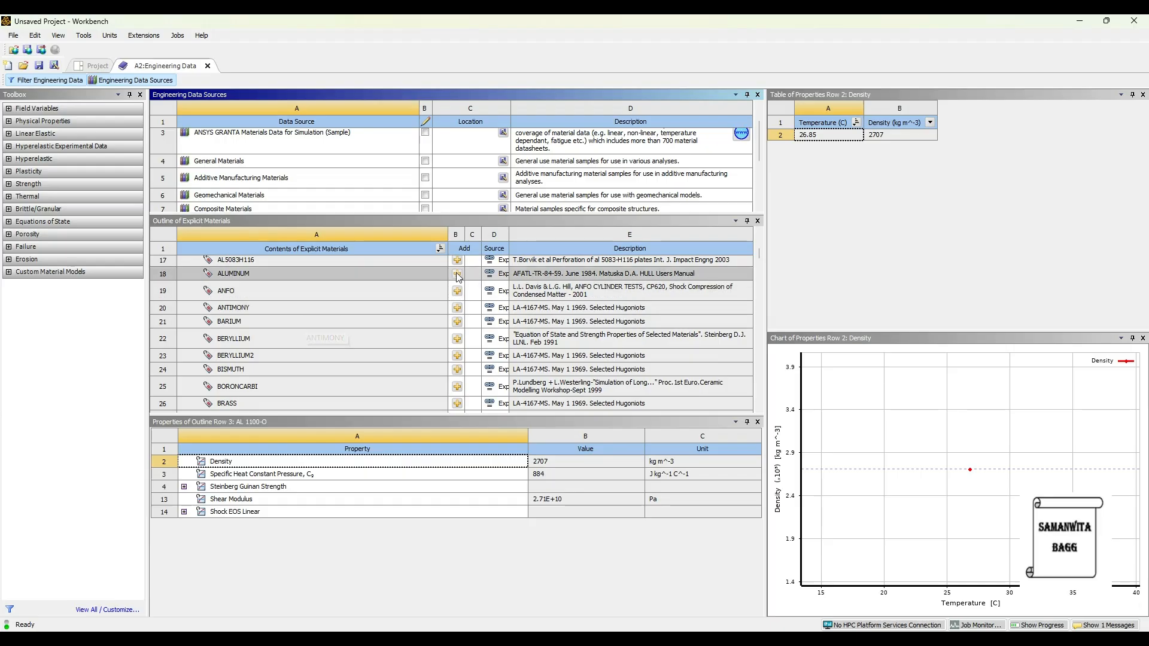
{"action": "left_click", "coordinate": [496, 345]}
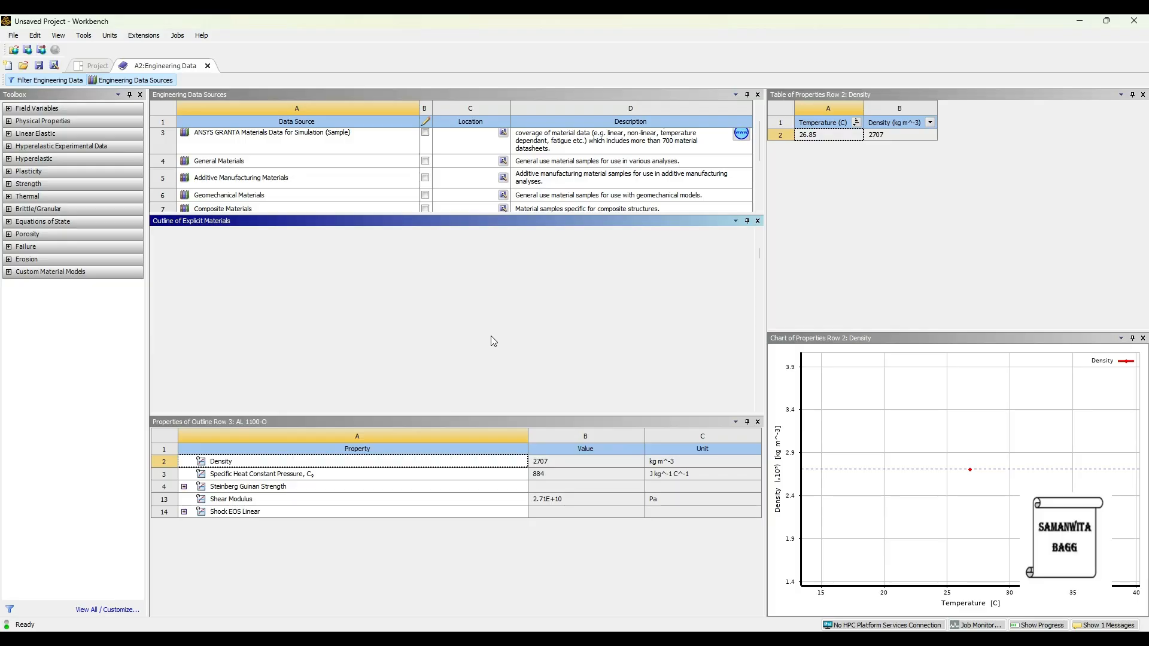
{"action": "scroll", "coordinate": [406, 319], "scroll_direction": "down", "scroll_amount": 1}
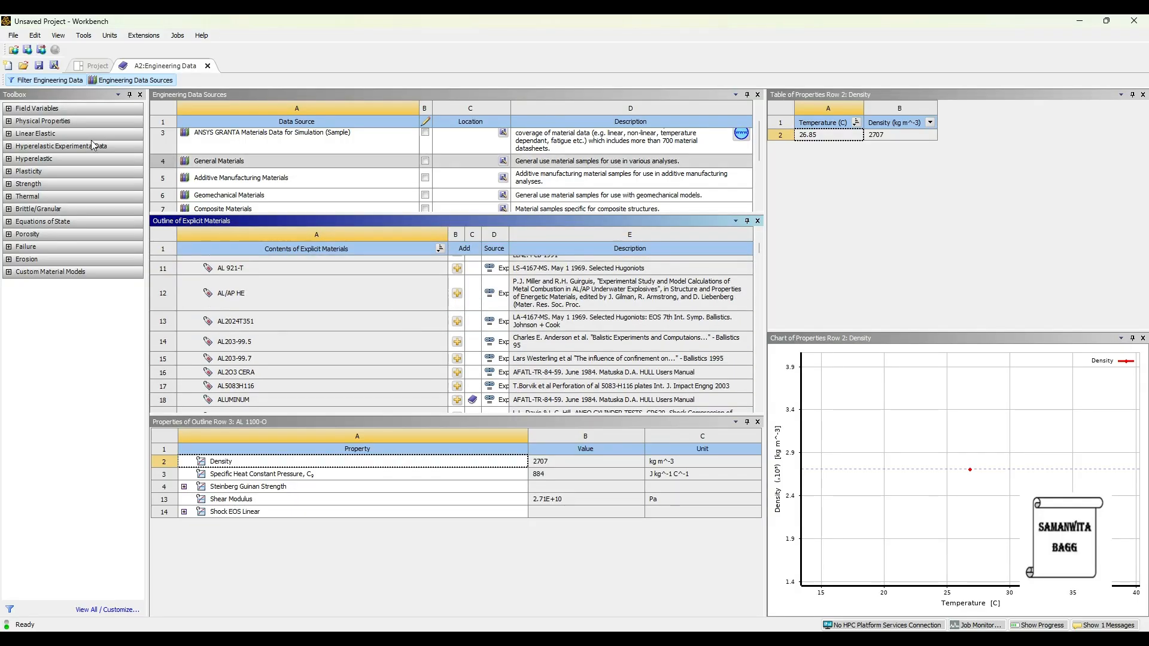
{"action": "left_click", "coordinate": [128, 80]}
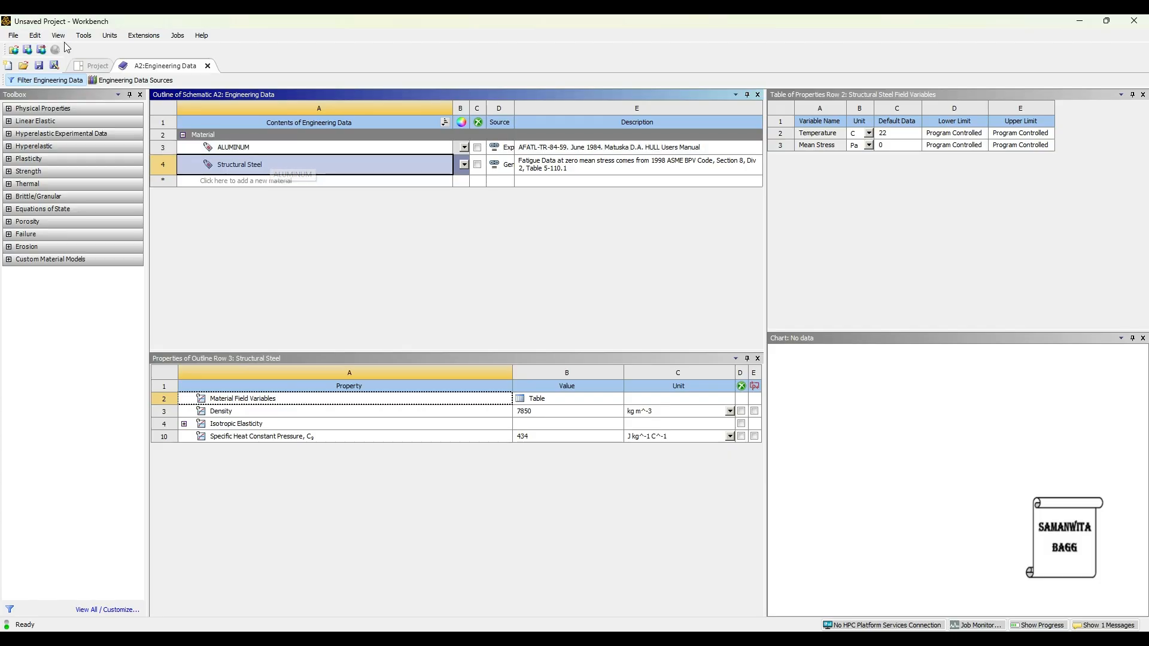
- Update the project from the schematic and import can.stp as the geometry of the Explicit Dynamics system
{"action": "left_click", "coordinate": [94, 67]}
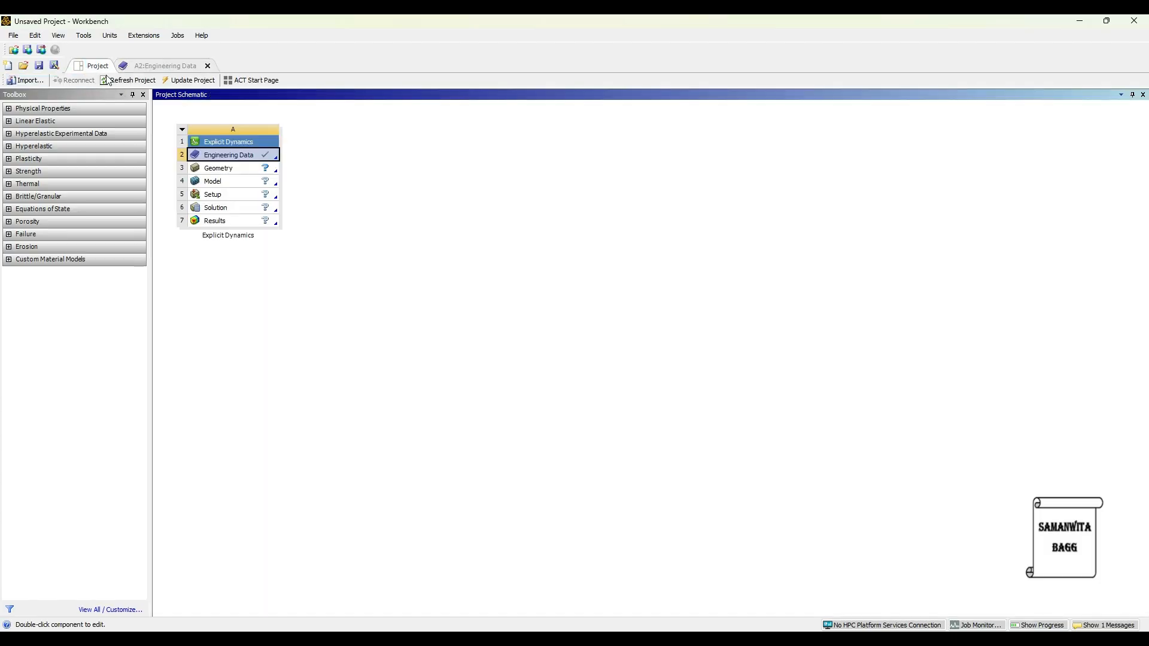
{"action": "left_click", "coordinate": [191, 80]}
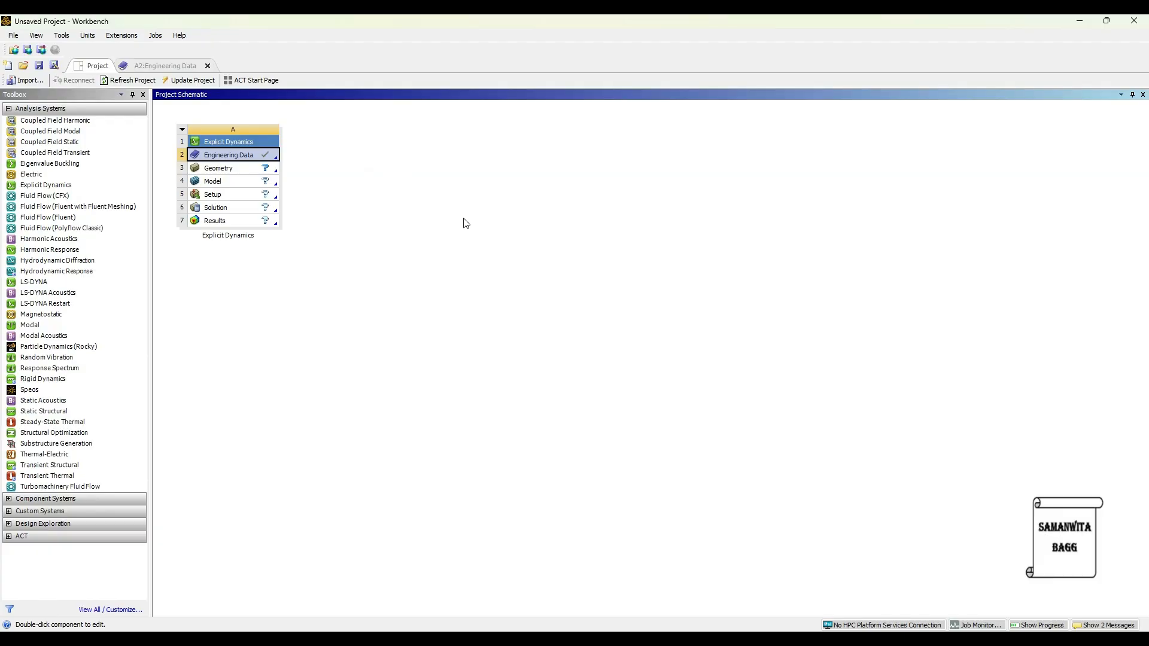
{"action": "right_click", "coordinate": [235, 168]}
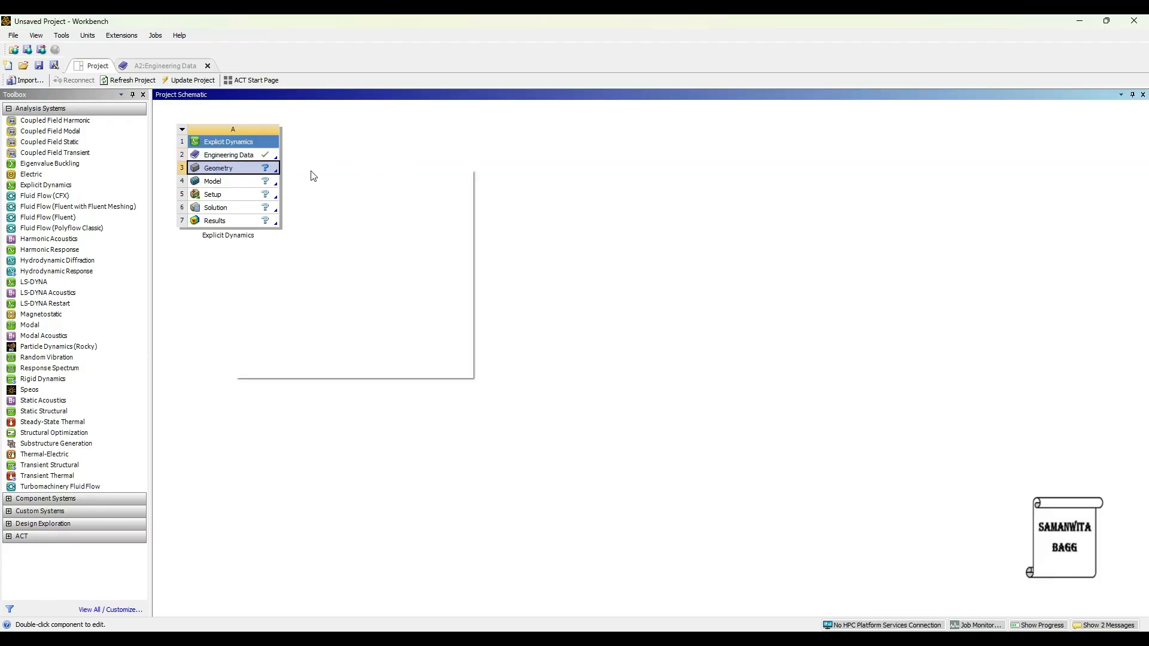
{"action": "mouse_move", "coordinate": [322, 215]}
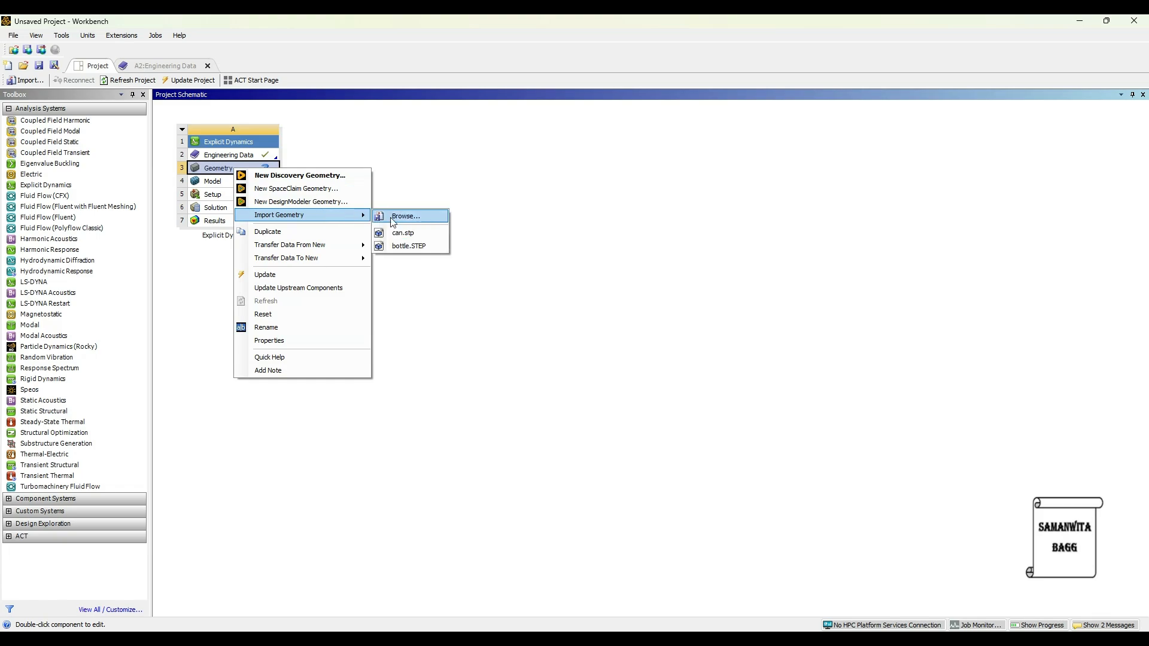
{"action": "left_click", "coordinate": [403, 234]}
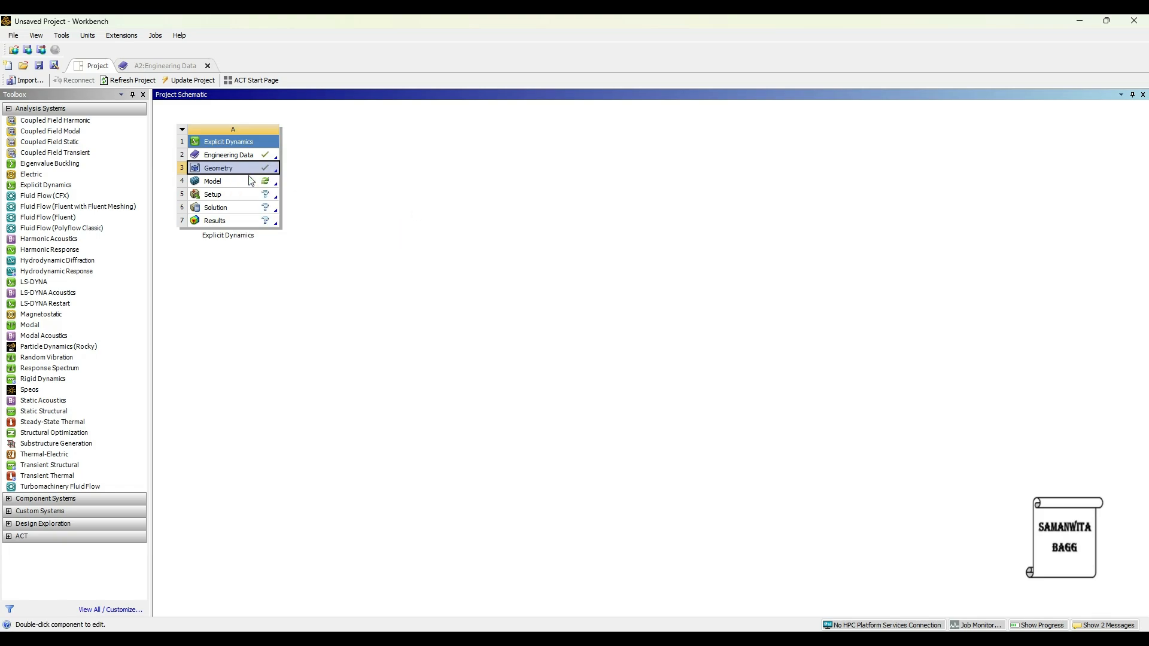
- Open the model in Mechanical and assign ALUMINUM to both the can's lid and its body
{"action": "double_click", "coordinate": [236, 184]}
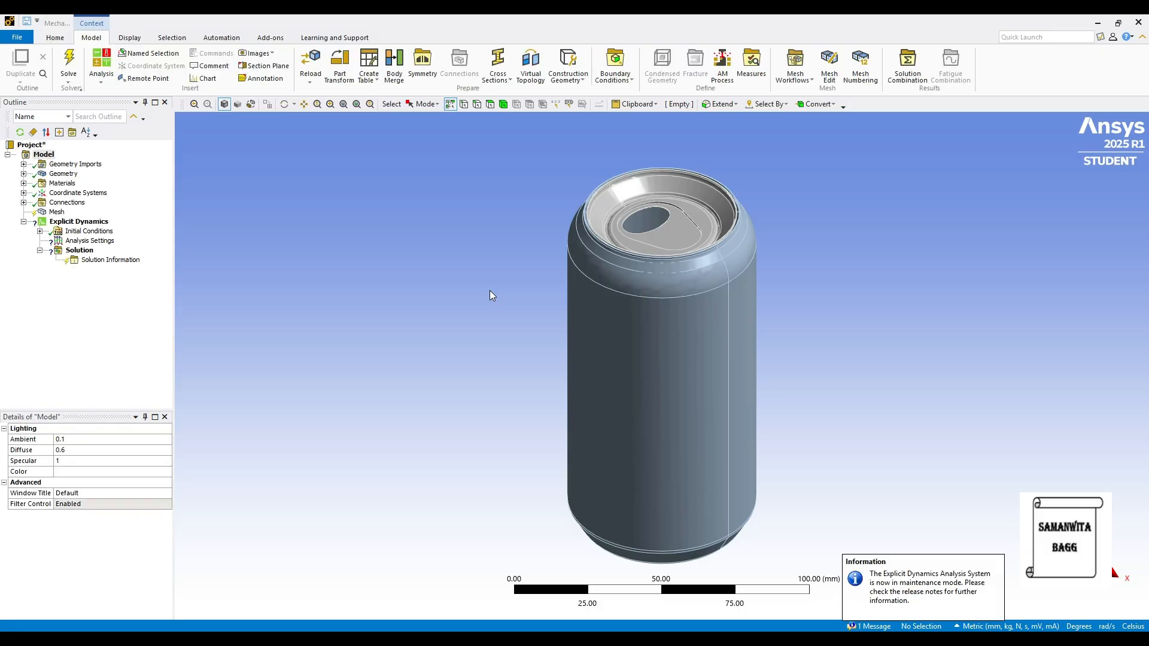
{"action": "left_click", "coordinate": [24, 174]}
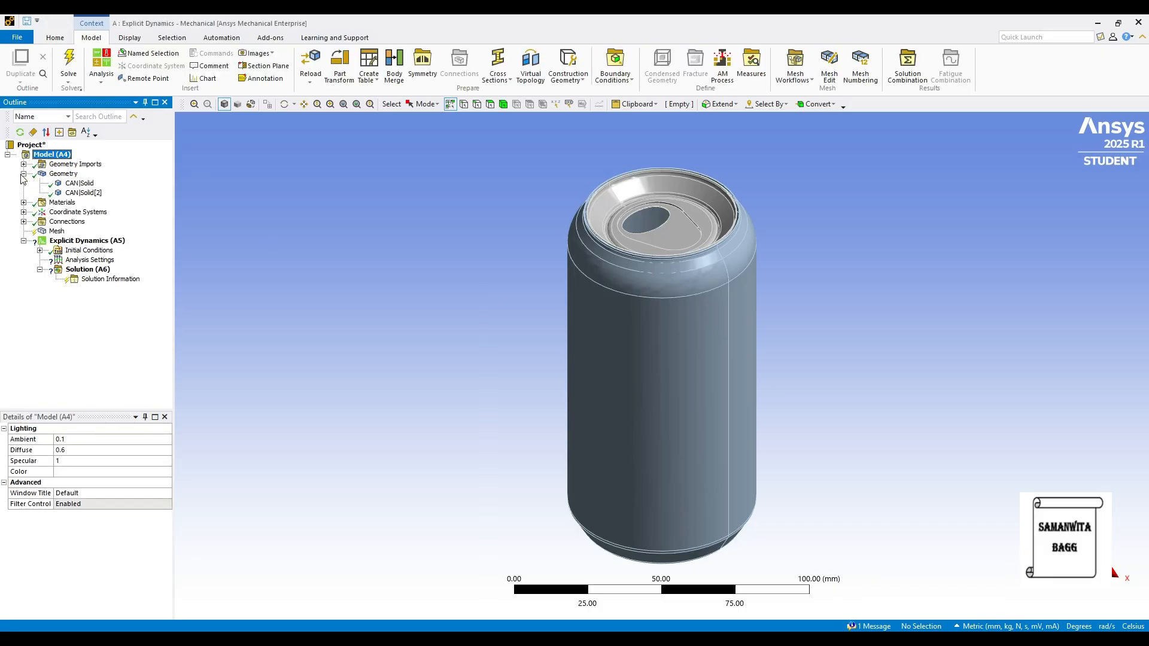
{"action": "left_click", "coordinate": [84, 184]}
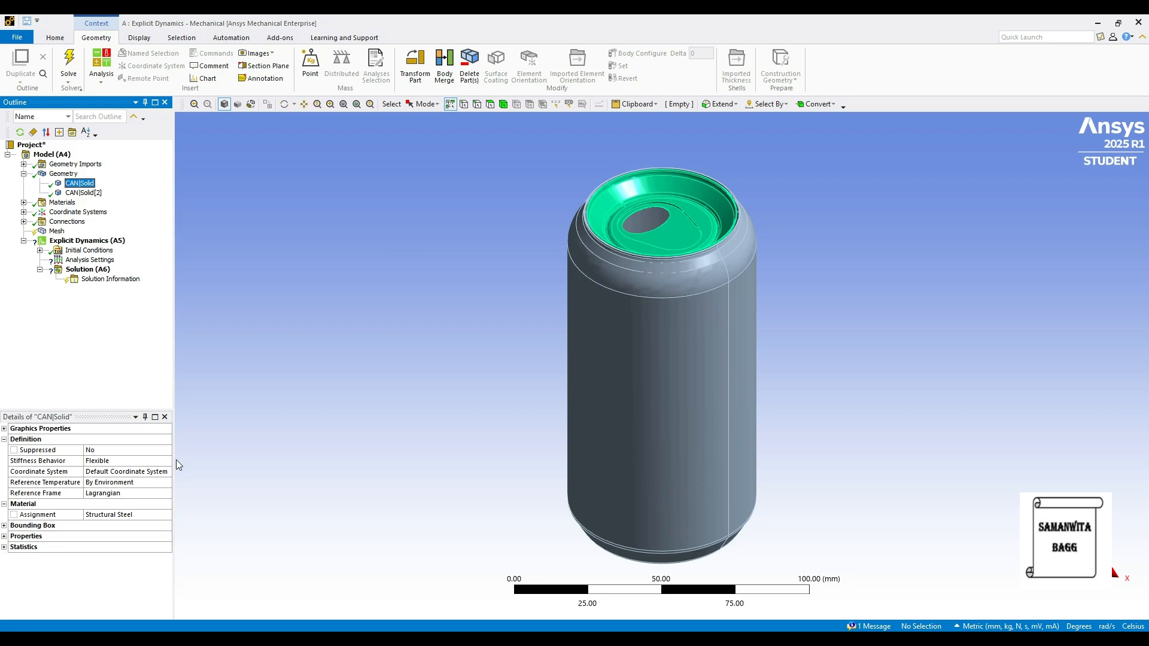
{"action": "left_click", "coordinate": [166, 516]}
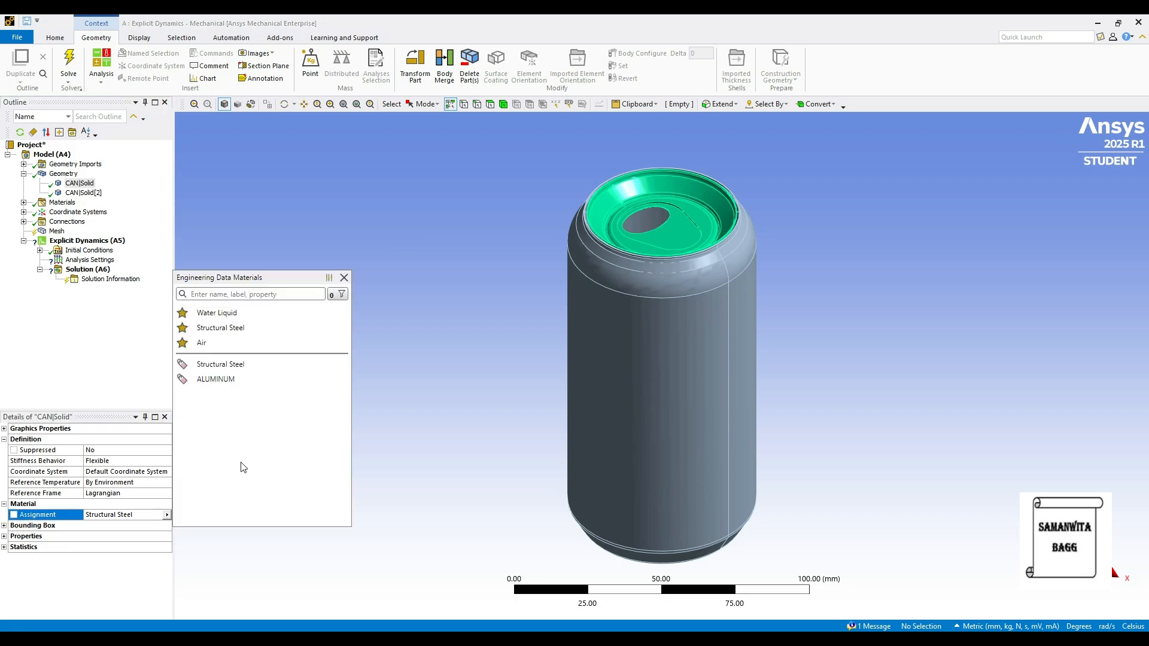
{"action": "left_click", "coordinate": [224, 380]}
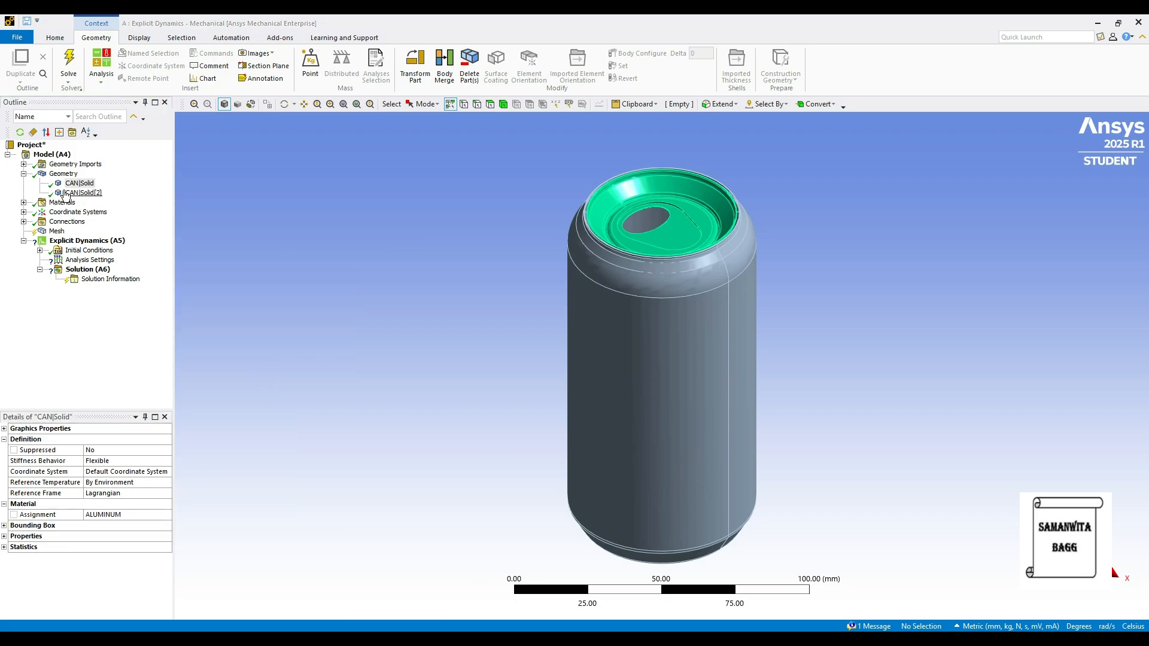
{"action": "left_click", "coordinate": [83, 192]}
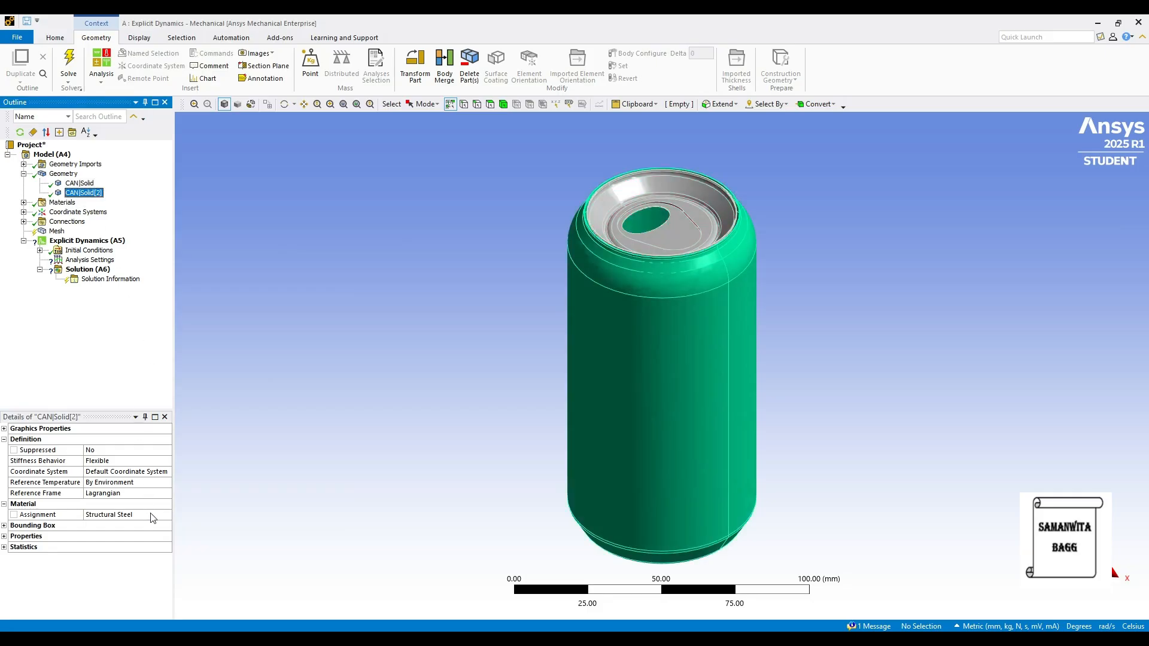
{"action": "left_click", "coordinate": [165, 518]}
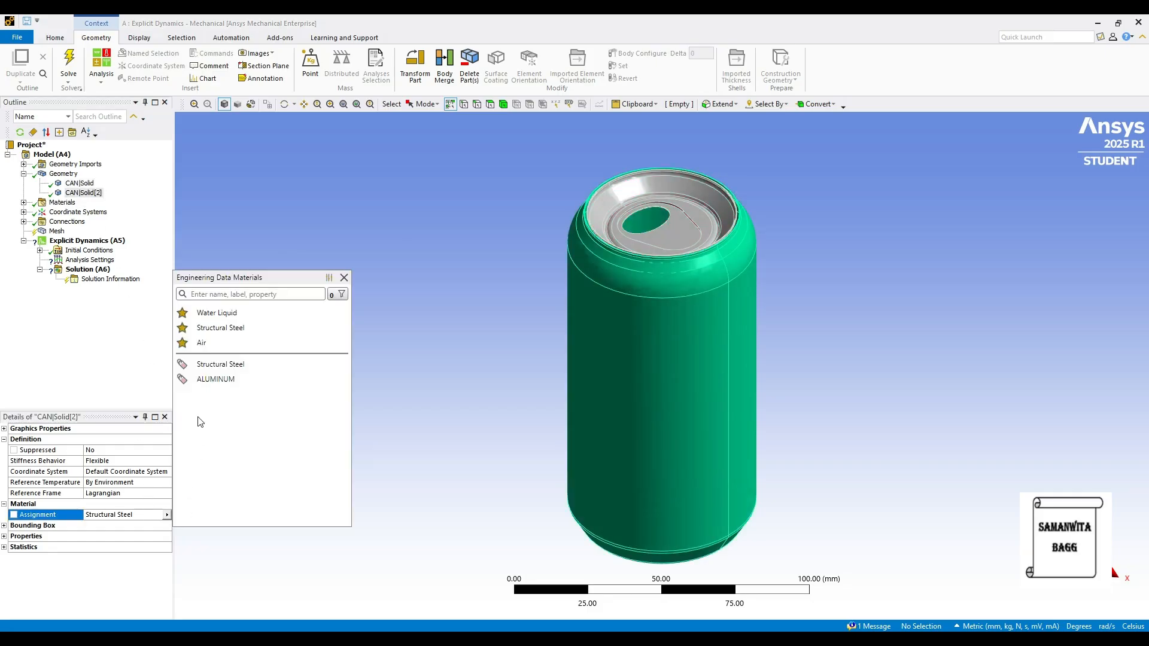
{"action": "left_click", "coordinate": [219, 380]}
- Generate the can's mesh with the default explicit settings
{"action": "left_click", "coordinate": [57, 231]}
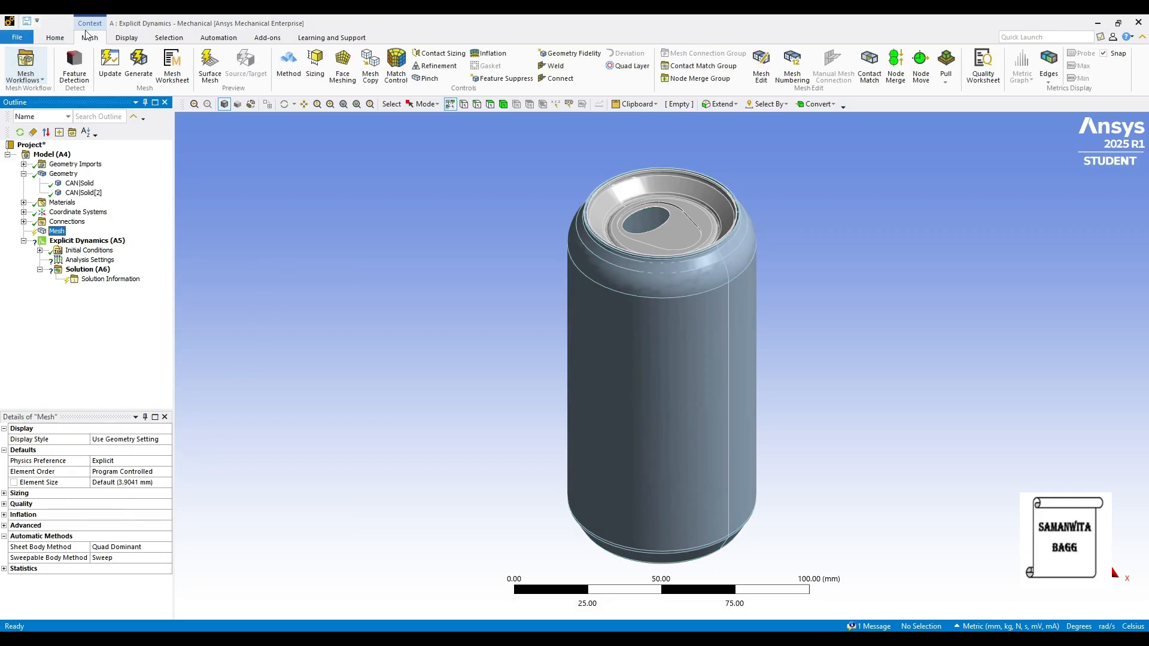
{"action": "left_click", "coordinate": [139, 63]}
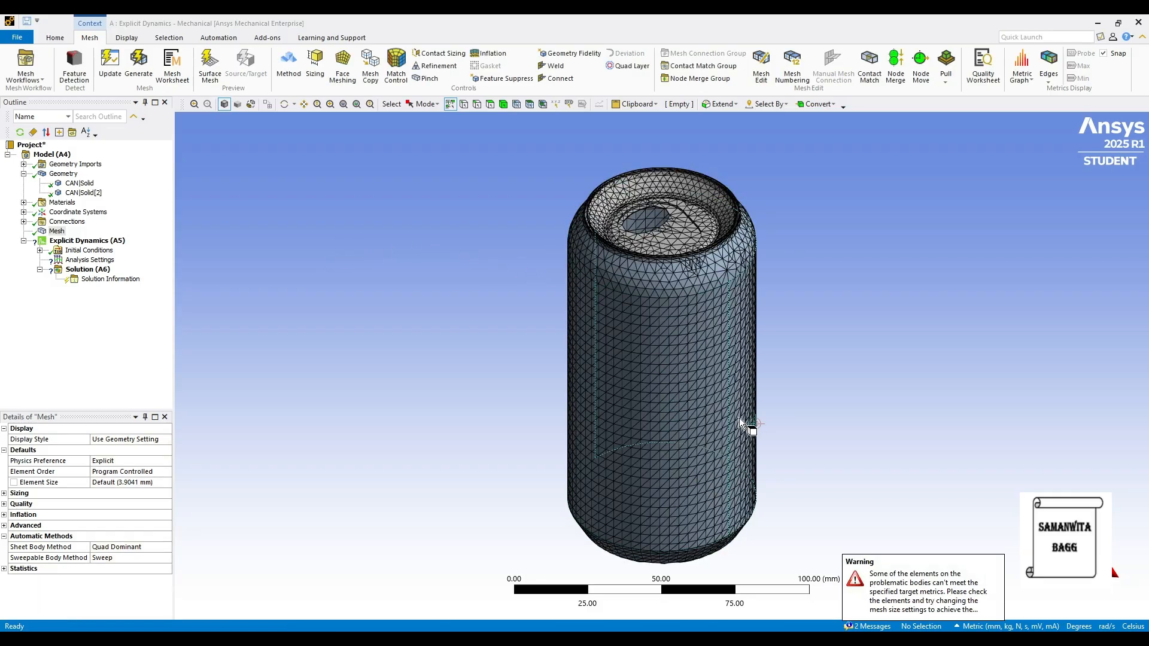
{"action": "middle_click_drag", "start_coordinate": [706, 418], "coordinate": [706, 389]}
- Suppress the can's lid body, CAN|Solid
{"action": "left_click", "coordinate": [80, 183]}
{"action": "right_click", "coordinate": [83, 183]}
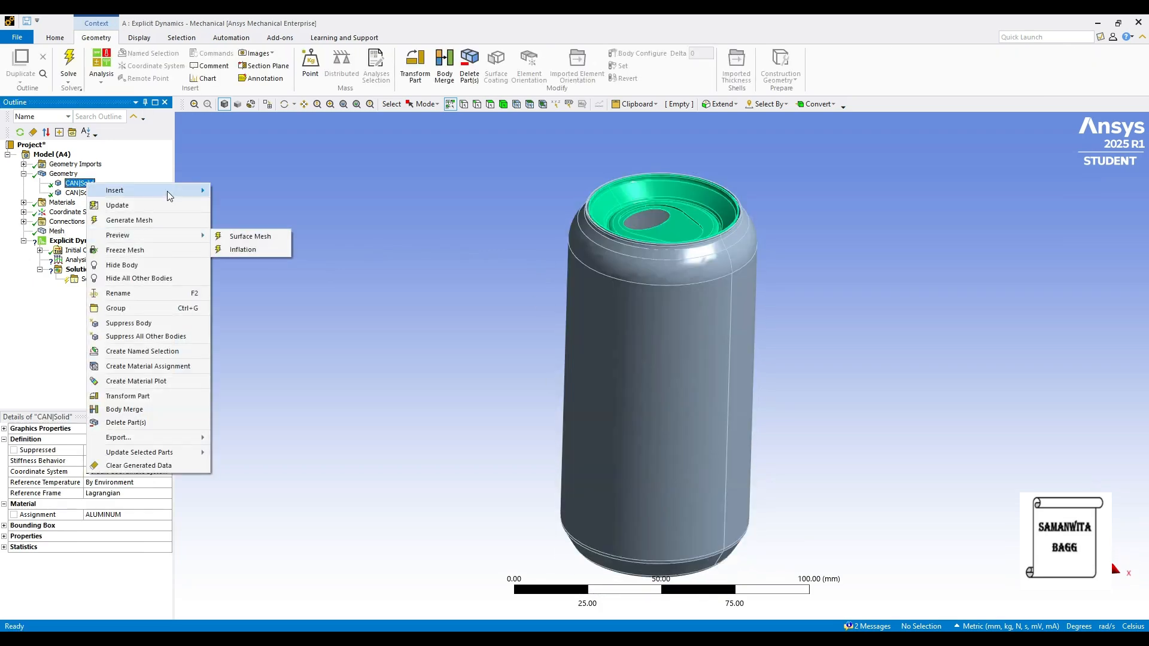
{"action": "left_click", "coordinate": [171, 324]}
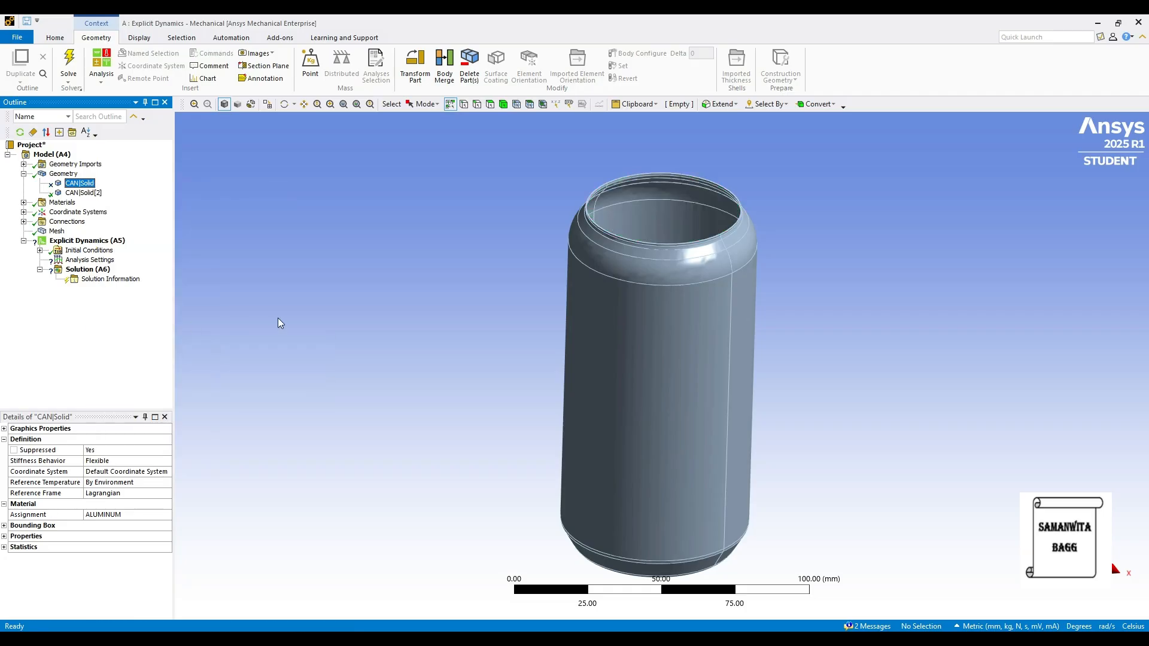
- Set the end time in the Explicit Dynamics analysis settings to 0.001 s
{"action": "left_click", "coordinate": [88, 241]}
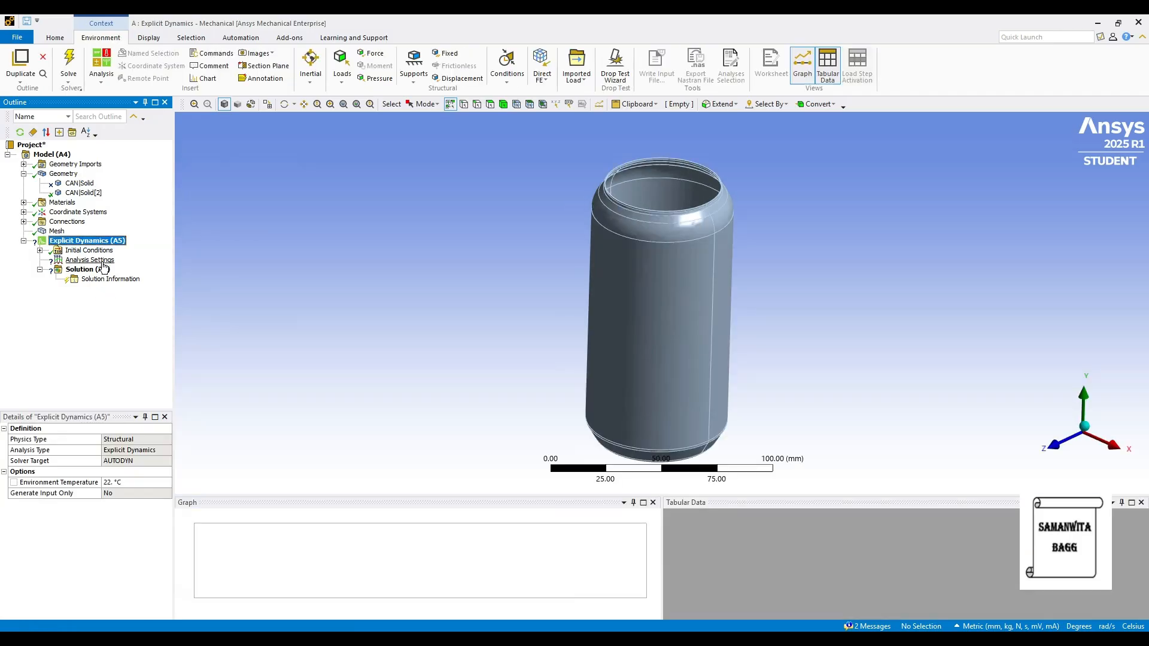
{"action": "left_click", "coordinate": [98, 260]}
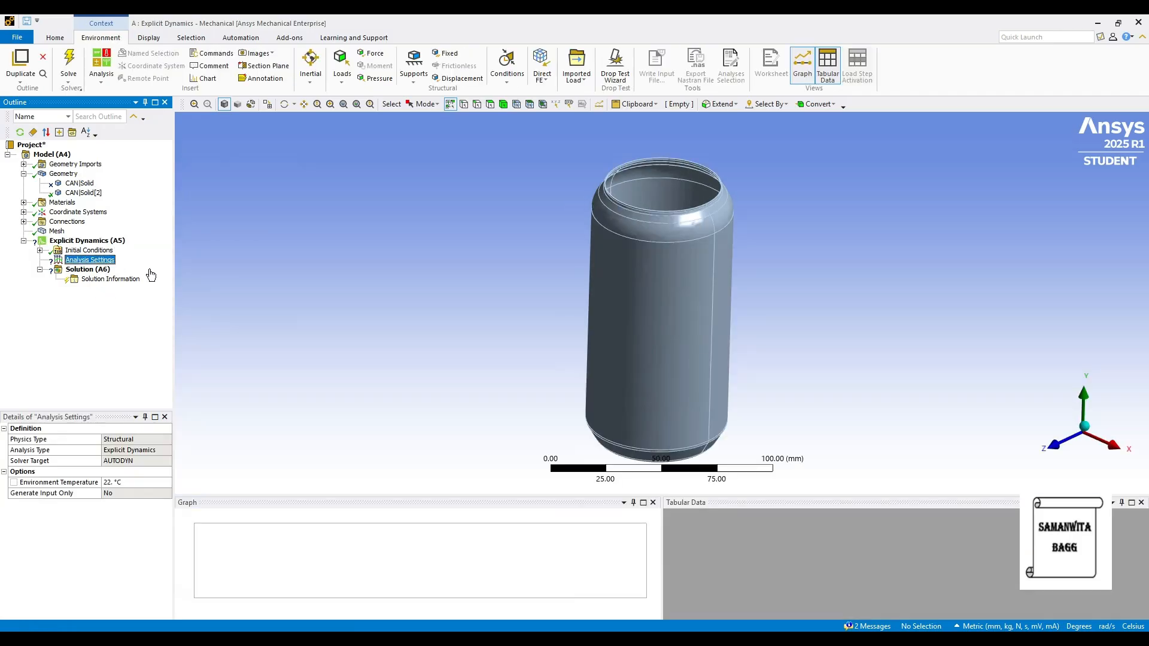
{"action": "left_click", "coordinate": [139, 494]}
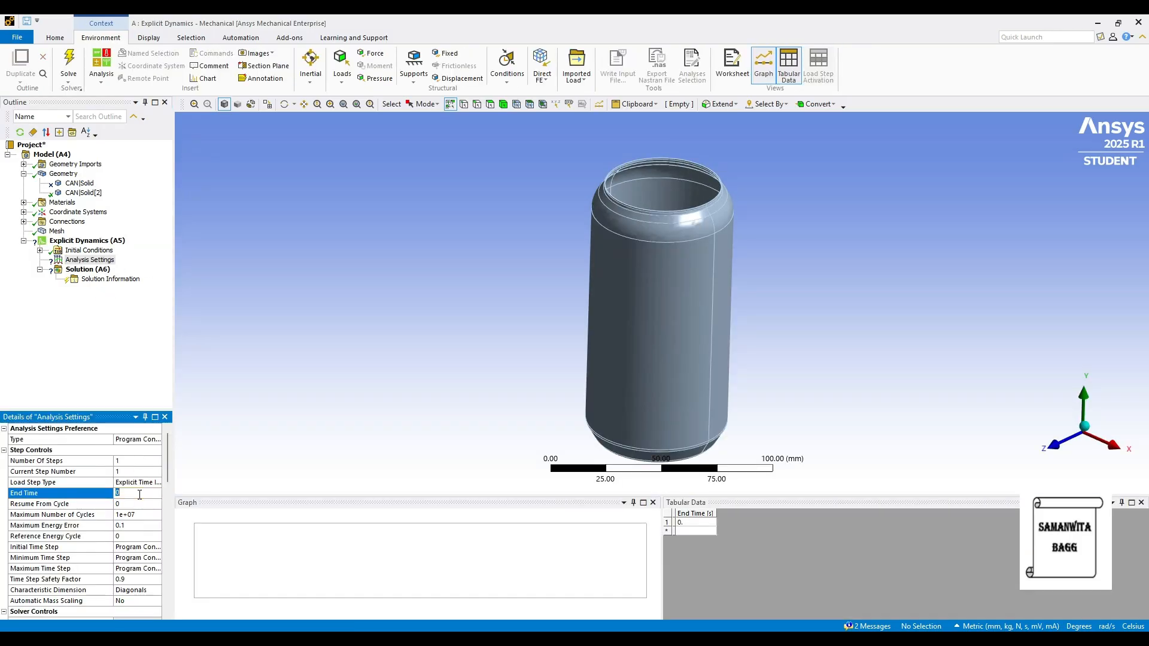
{"action": "type", "text": "0.001"}
{"action": "key", "text": "Return"}
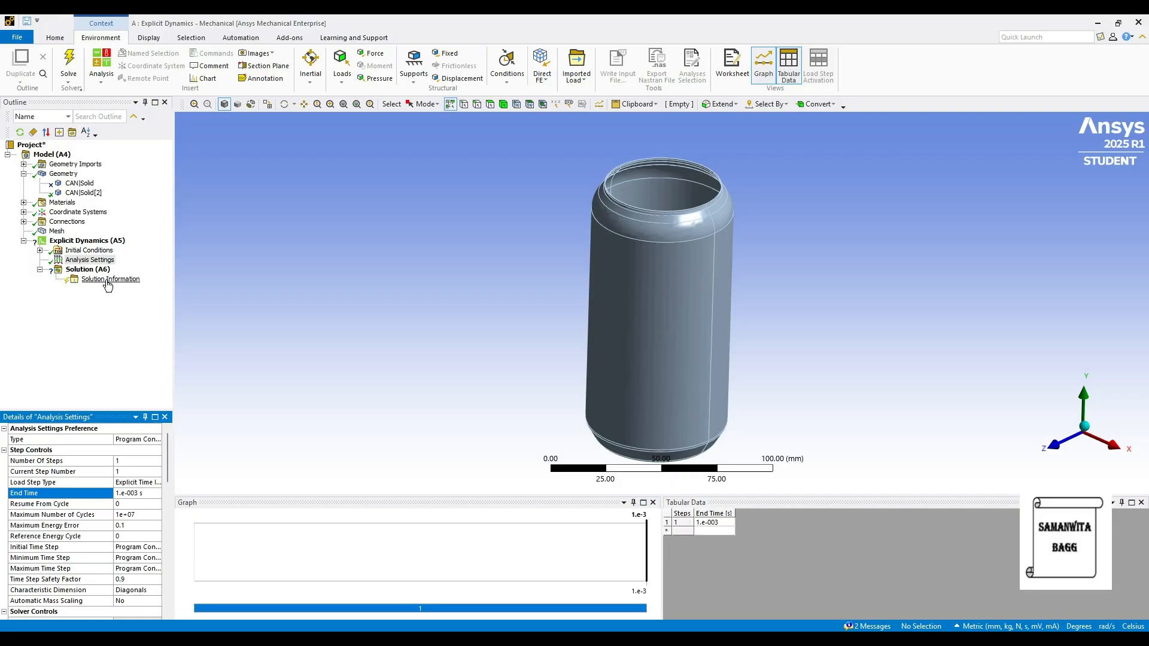
- Insert a Fixed Support on the four bottom faces of the can, covering the rim and the recessed base
{"action": "right_click", "coordinate": [109, 241]}
{"action": "mouse_move", "coordinate": [139, 248]}
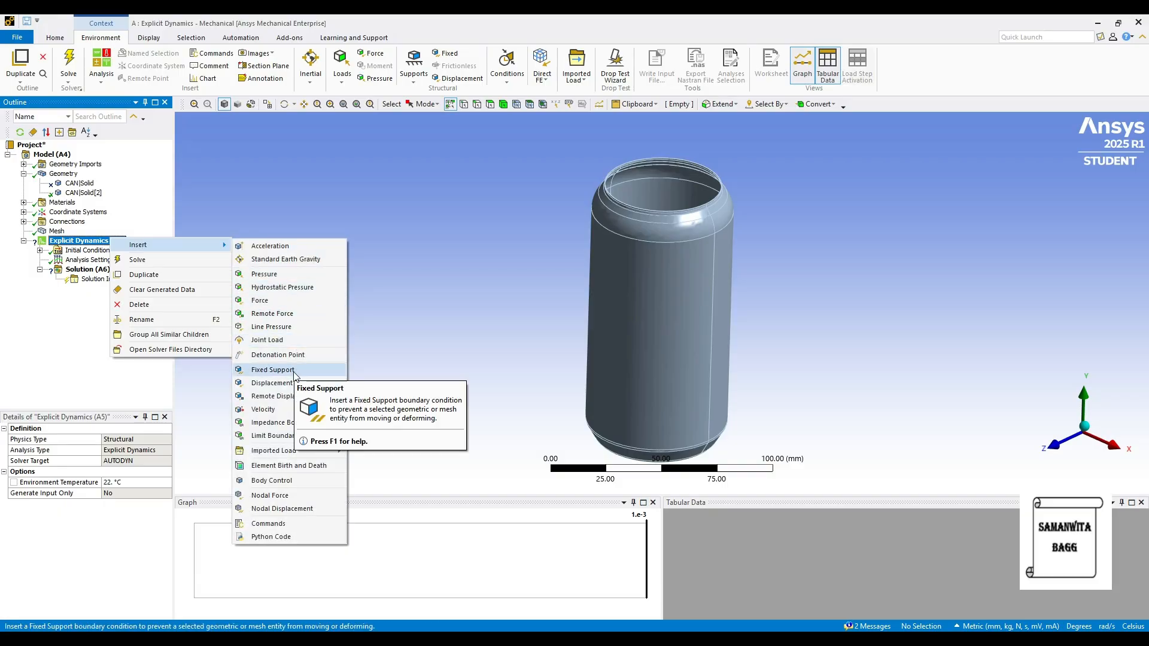
{"action": "left_click", "coordinate": [273, 370]}
{"action": "middle_click_drag", "start_coordinate": [672, 402], "coordinate": [674, 271]}
{"action": "left_click", "coordinate": [643, 353]}
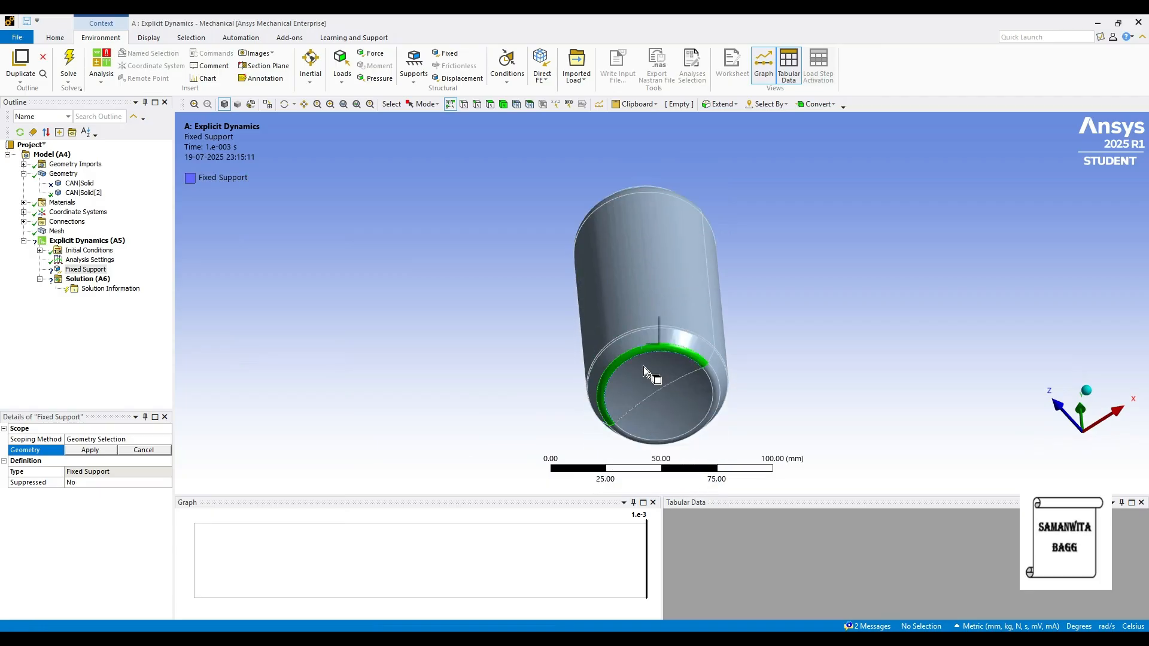
{"action": "left_click", "coordinate": [693, 408], "text": "ctrl"}
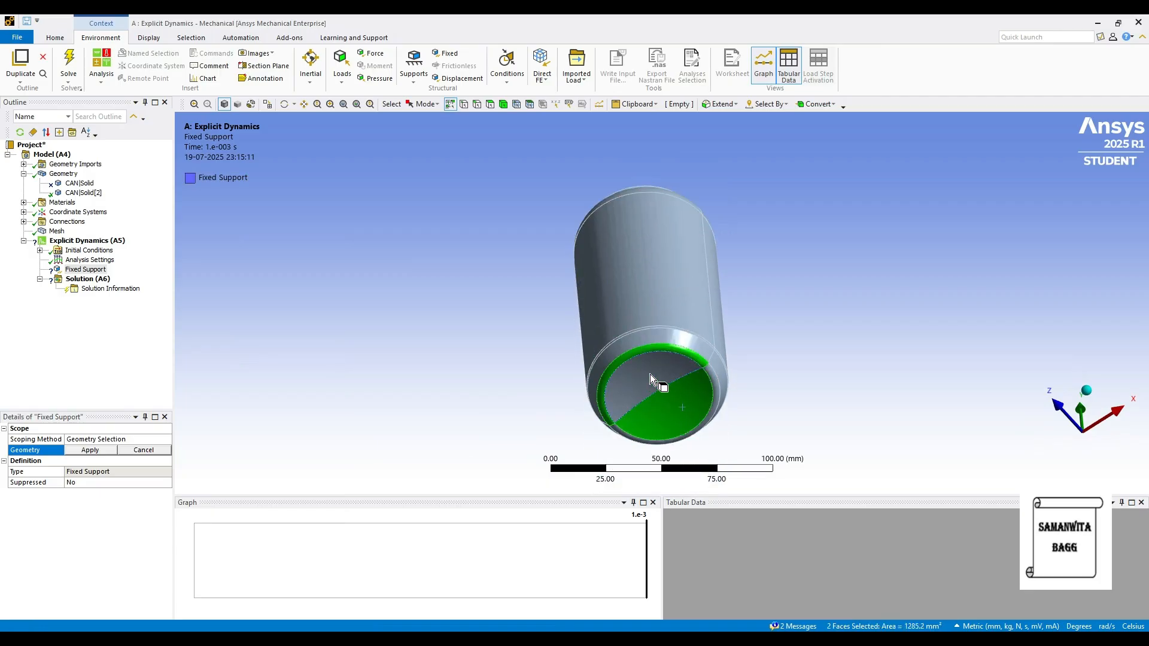
{"action": "left_click", "coordinate": [651, 375], "text": "ctrl"}
{"action": "left_click", "coordinate": [713, 376], "text": "ctrl"}
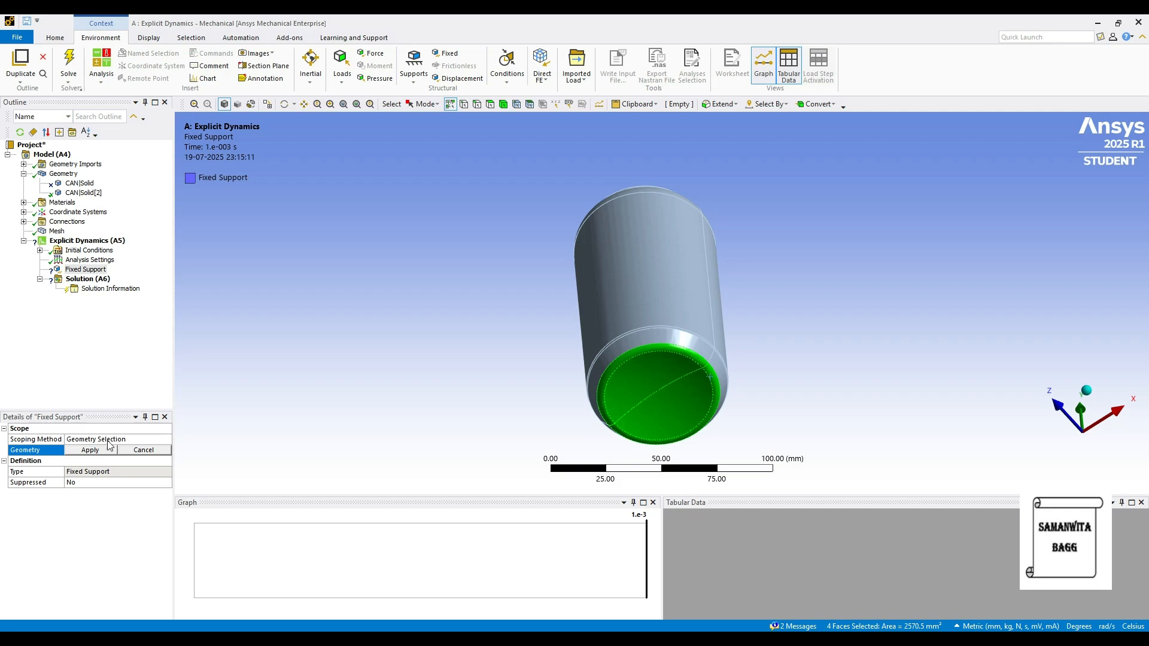
{"action": "left_click", "coordinate": [90, 450]}
- Insert a Pressure load on the eight interior faces of the can, covering the inner walls, shoulder and base
{"action": "middle_click_drag", "start_coordinate": [659, 293], "coordinate": [676, 356]}
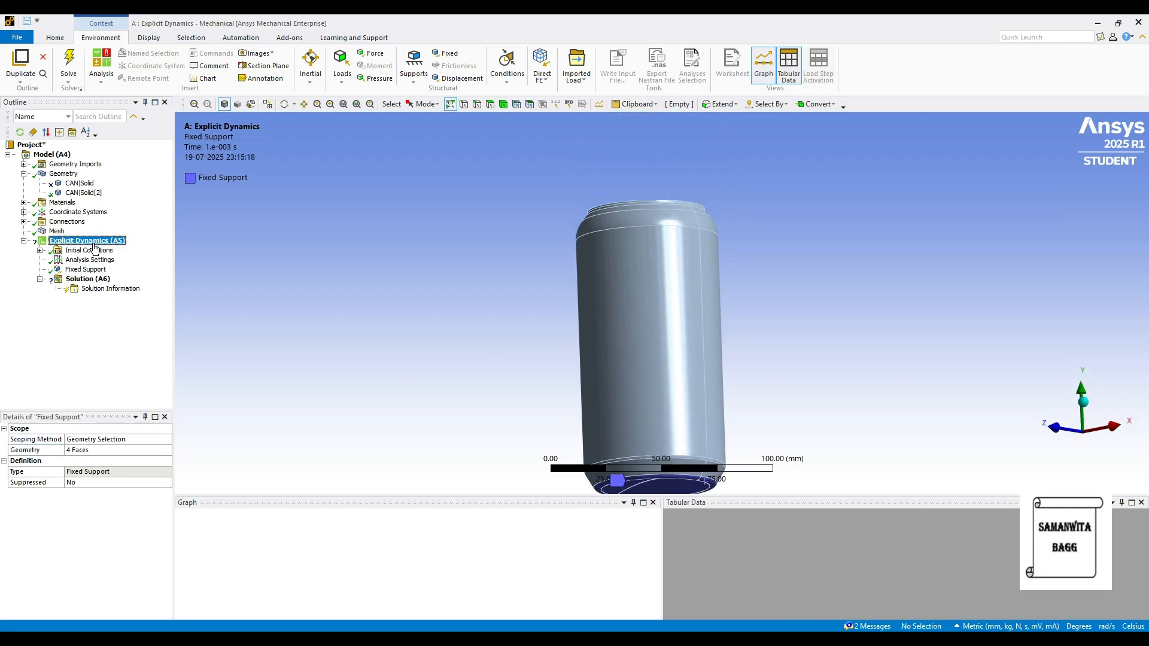
{"action": "right_click", "coordinate": [90, 240]}
{"action": "mouse_move", "coordinate": [149, 251]}
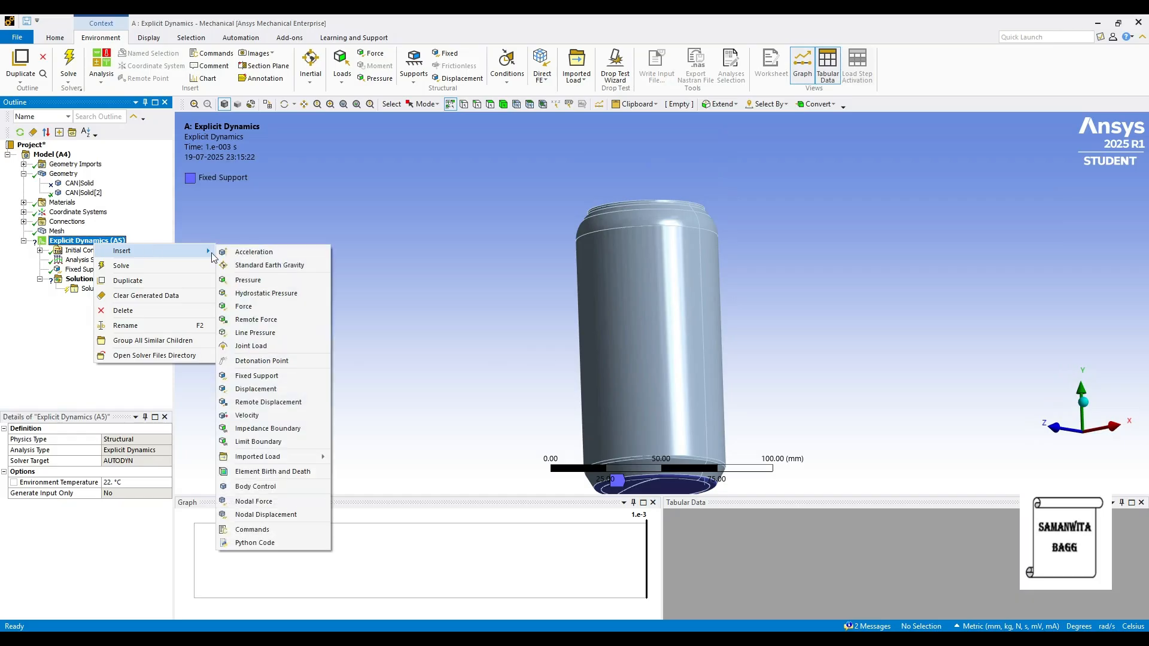
{"action": "left_click", "coordinate": [282, 281]}
{"action": "middle_click_drag", "start_coordinate": [664, 284], "coordinate": [619, 291]}
{"action": "left_click", "coordinate": [613, 275]}
{"action": "left_click", "coordinate": [653, 242], "text": "ctrl"}
{"action": "left_click", "coordinate": [662, 288], "text": "ctrl"}
{"action": "left_click", "coordinate": [659, 289], "text": "ctrl"}
{"action": "middle_click_drag", "start_coordinate": [664, 332], "coordinate": [653, 285]}
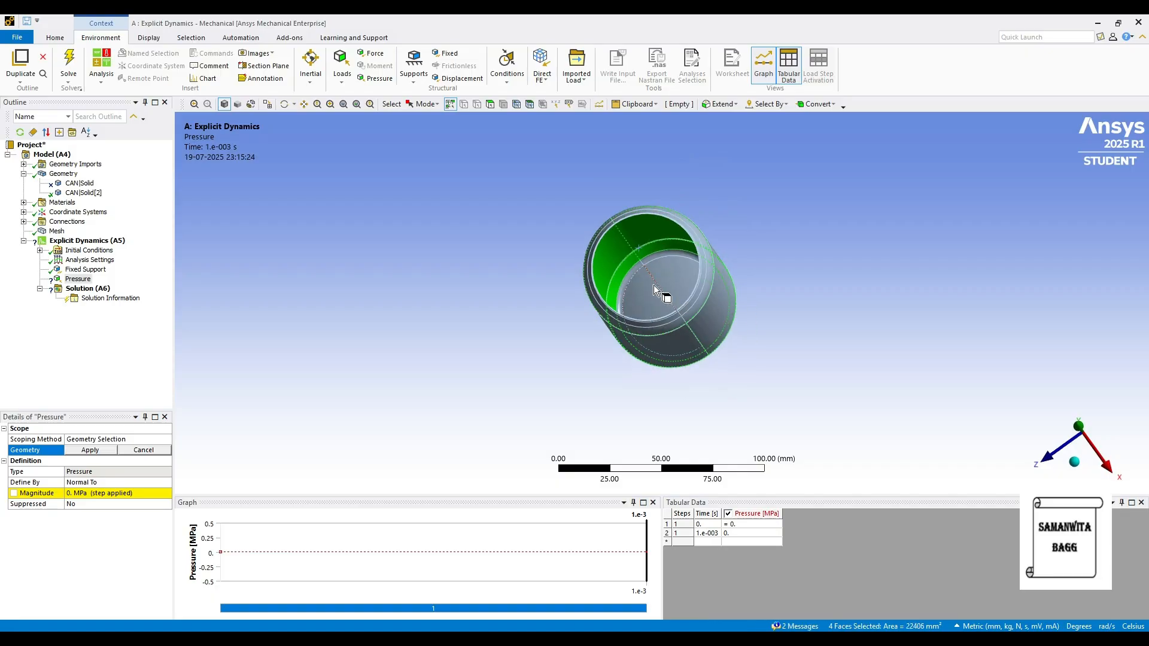
{"action": "left_click", "coordinate": [663, 276], "text": "ctrl"}
{"action": "left_click", "coordinate": [659, 255], "text": "ctrl"}
{"action": "left_click", "coordinate": [643, 261], "text": "ctrl"}
{"action": "left_click", "coordinate": [631, 268], "text": "ctrl"}
{"action": "middle_click_drag", "start_coordinate": [662, 286], "coordinate": [636, 338]}
{"action": "left_click", "coordinate": [101, 452]}
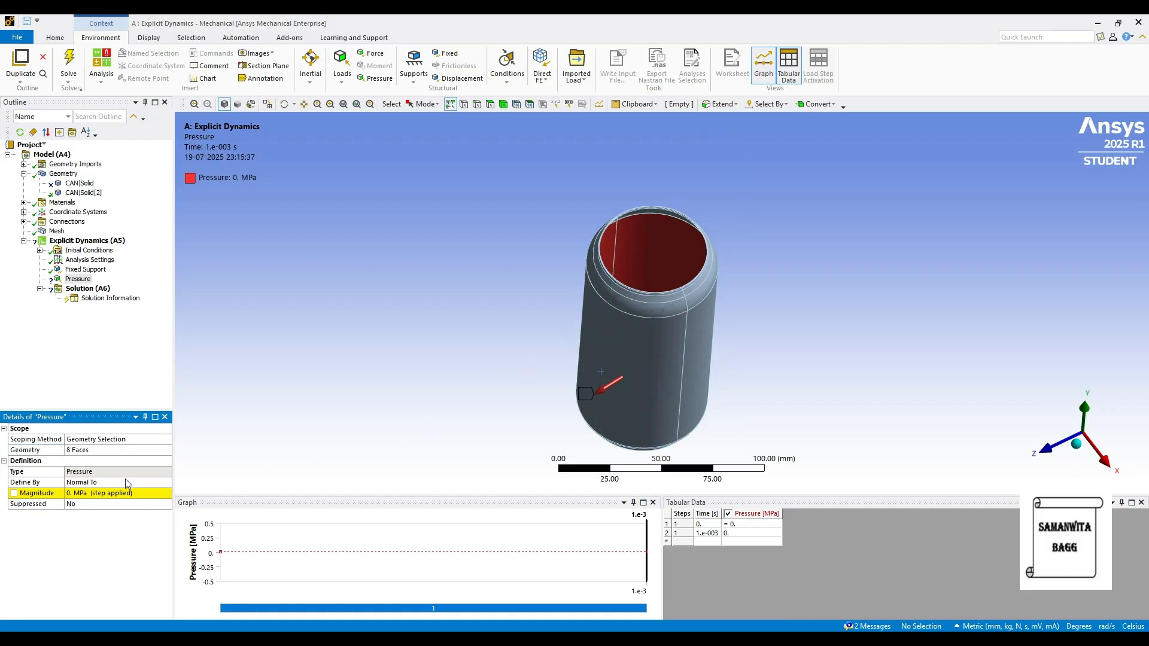
- Set the internal pressure magnitude to 1.5 MPa
{"action": "left_click", "coordinate": [83, 492]}
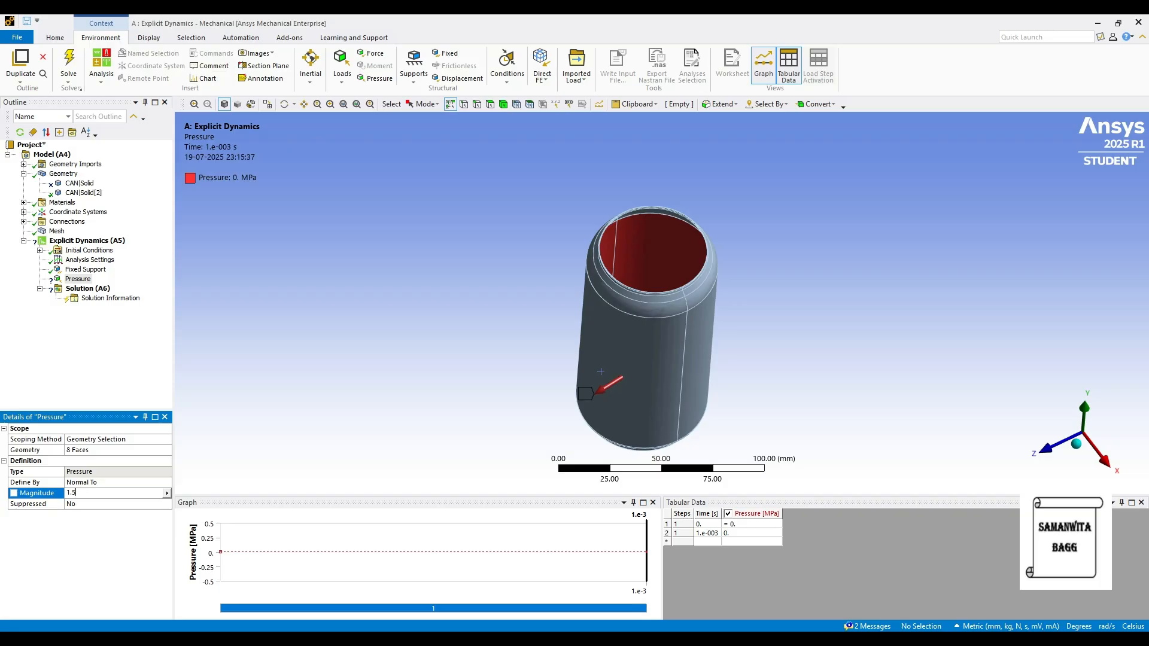
{"action": "type", "text": "1.5"}
{"action": "key", "text": "Return"}
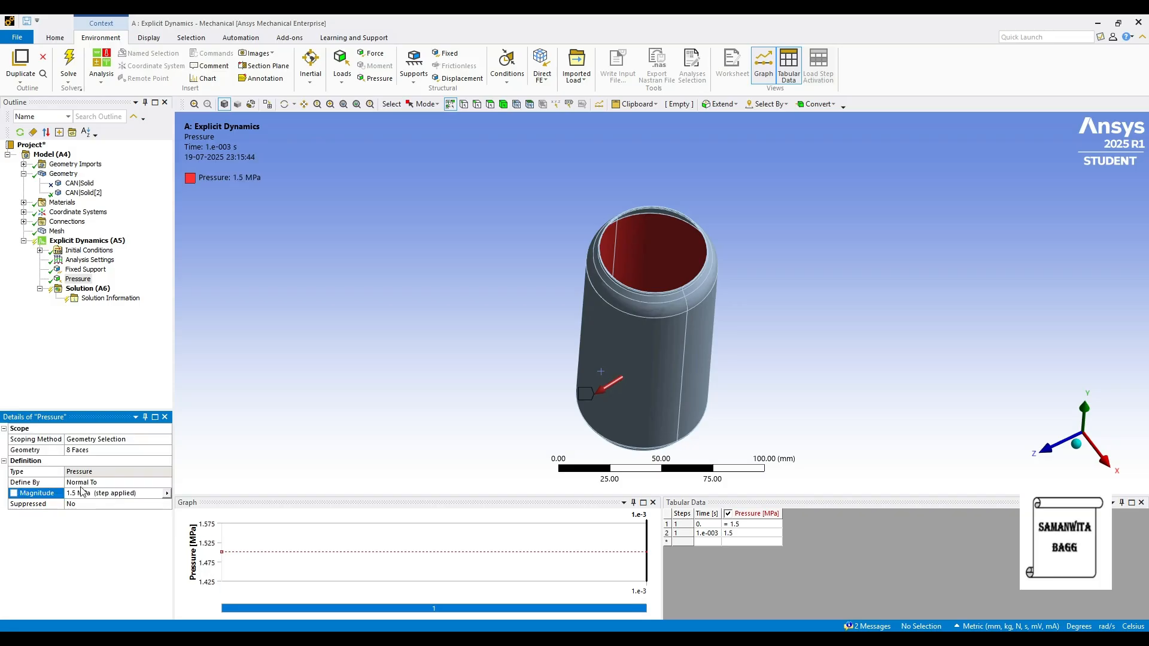
- Insert a Force load on the narrow annular face at the can's open top rim
{"action": "right_click", "coordinate": [103, 245]}
{"action": "mouse_move", "coordinate": [154, 247]}
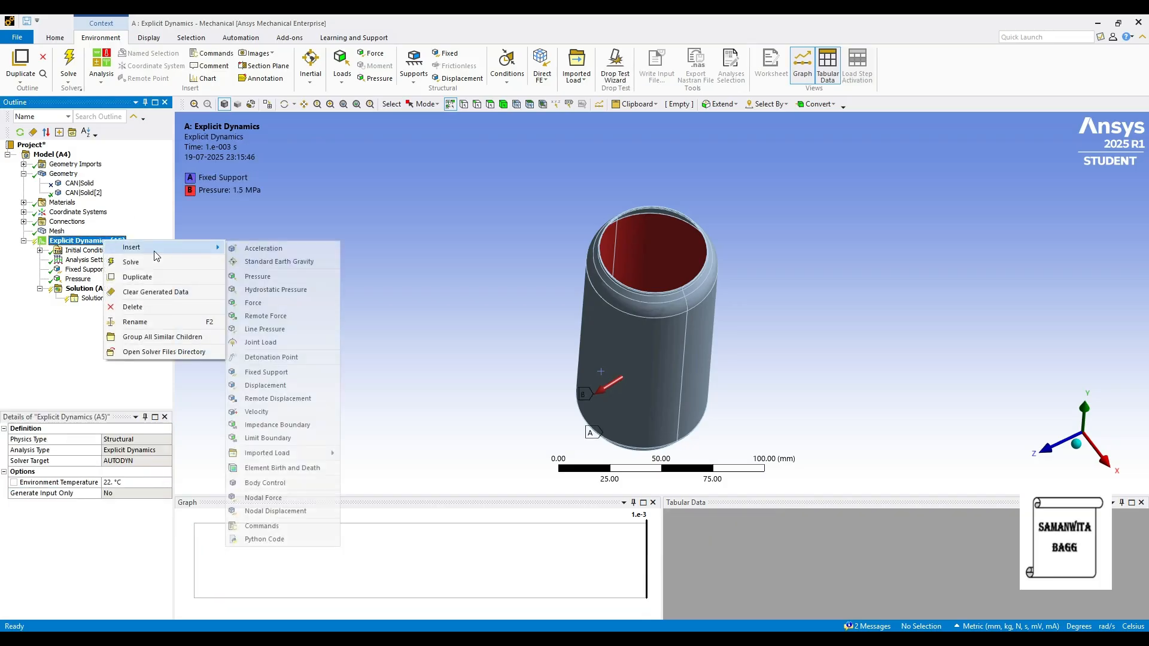
{"action": "left_click", "coordinate": [284, 305]}
{"action": "scroll", "coordinate": [605, 182], "scroll_direction": "up", "scroll_amount": 2}
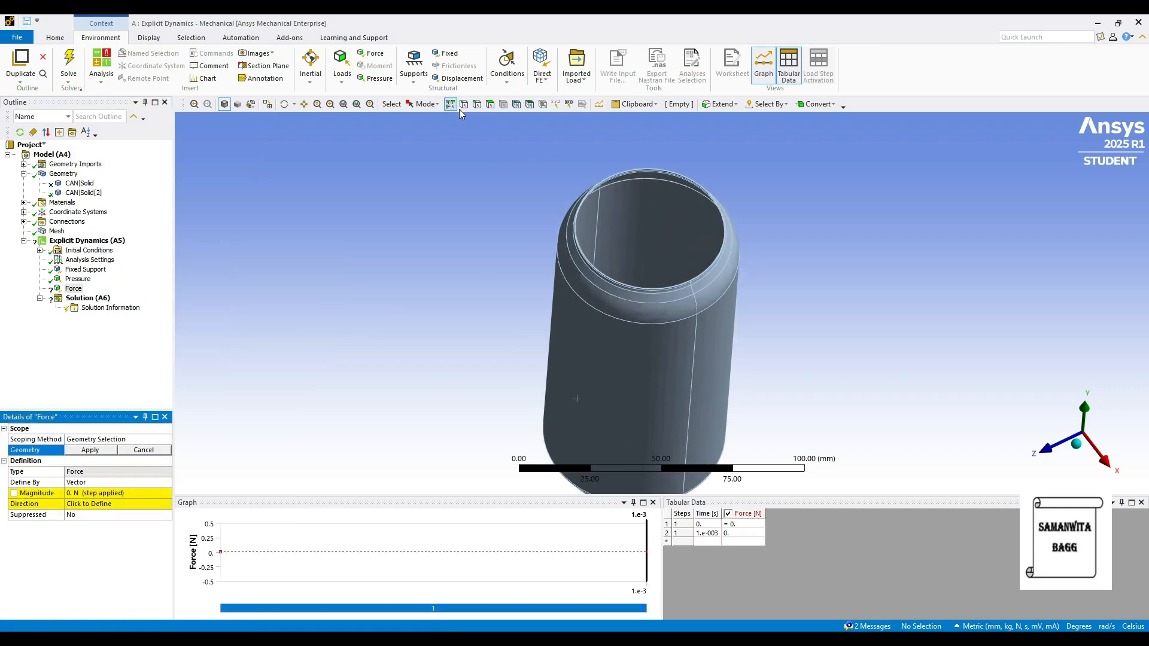
{"action": "left_click", "coordinate": [490, 106]}
{"action": "scroll", "coordinate": [651, 167], "scroll_direction": "up", "scroll_amount": 3}
{"action": "scroll", "coordinate": [652, 167], "scroll_direction": "up", "scroll_amount": 1}
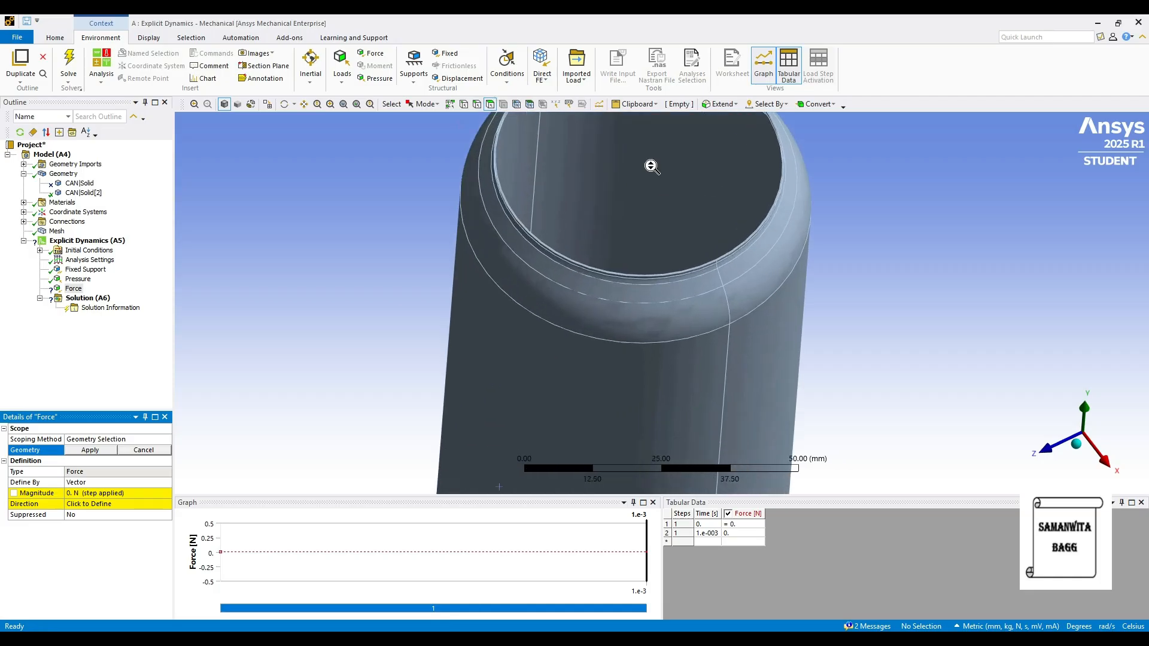
{"action": "left_click", "coordinate": [742, 243]}
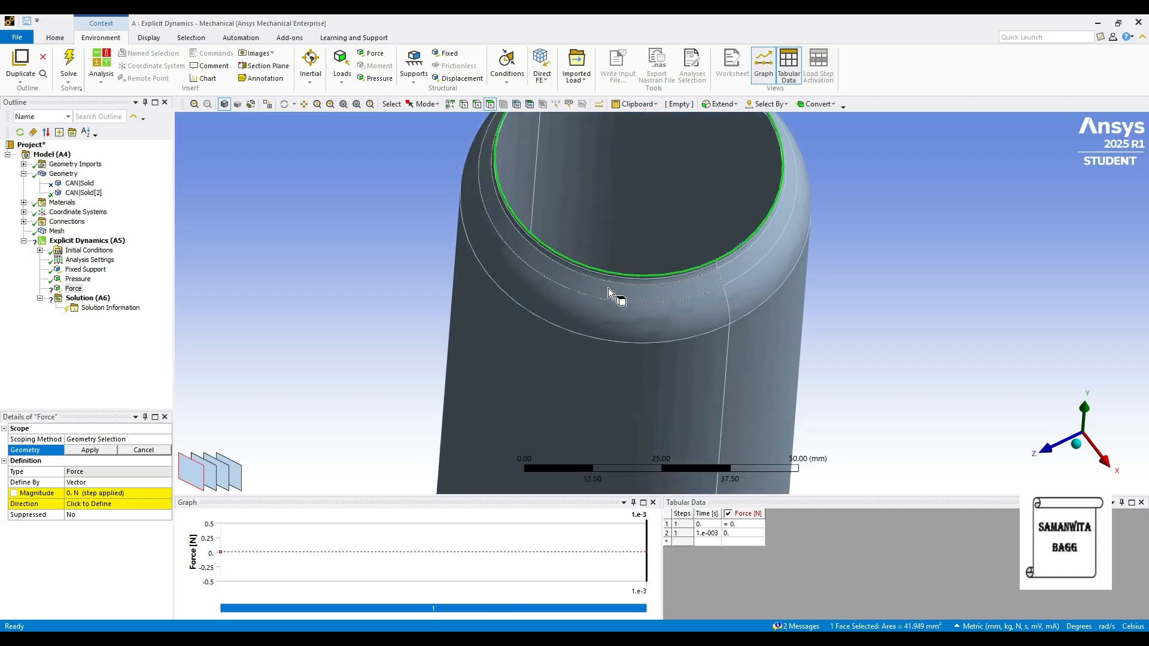
{"action": "left_click", "coordinate": [89, 451]}
- Define the rim force by components and set its Y component to -50 N
{"action": "left_click", "coordinate": [123, 482]}
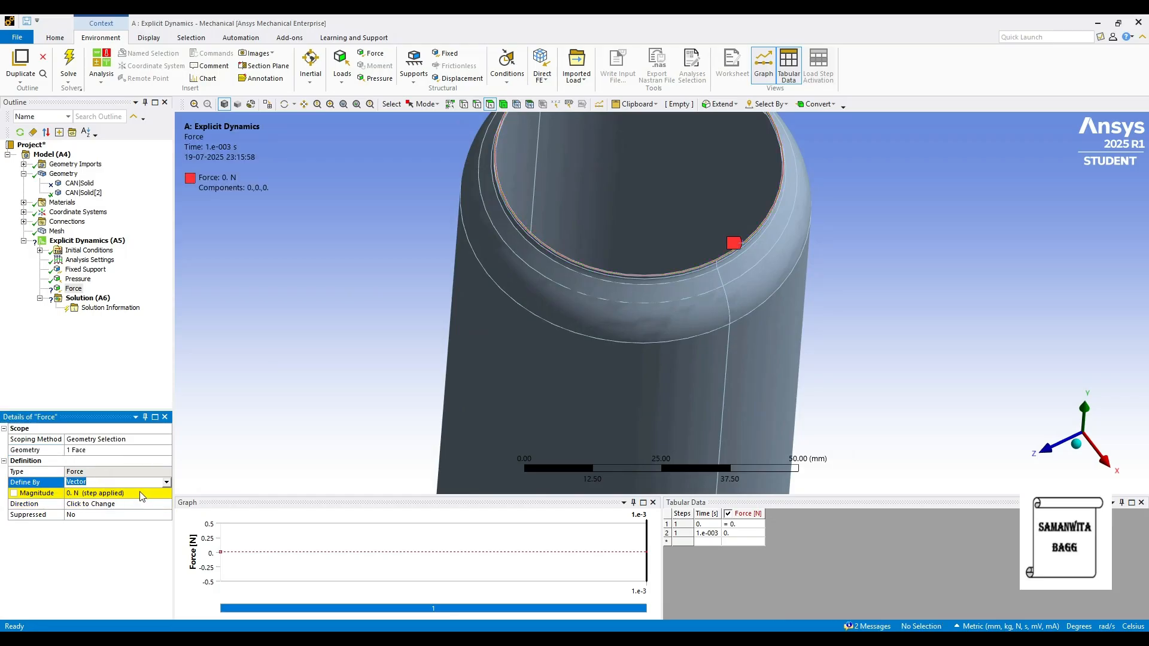
{"action": "left_click", "coordinate": [167, 482]}
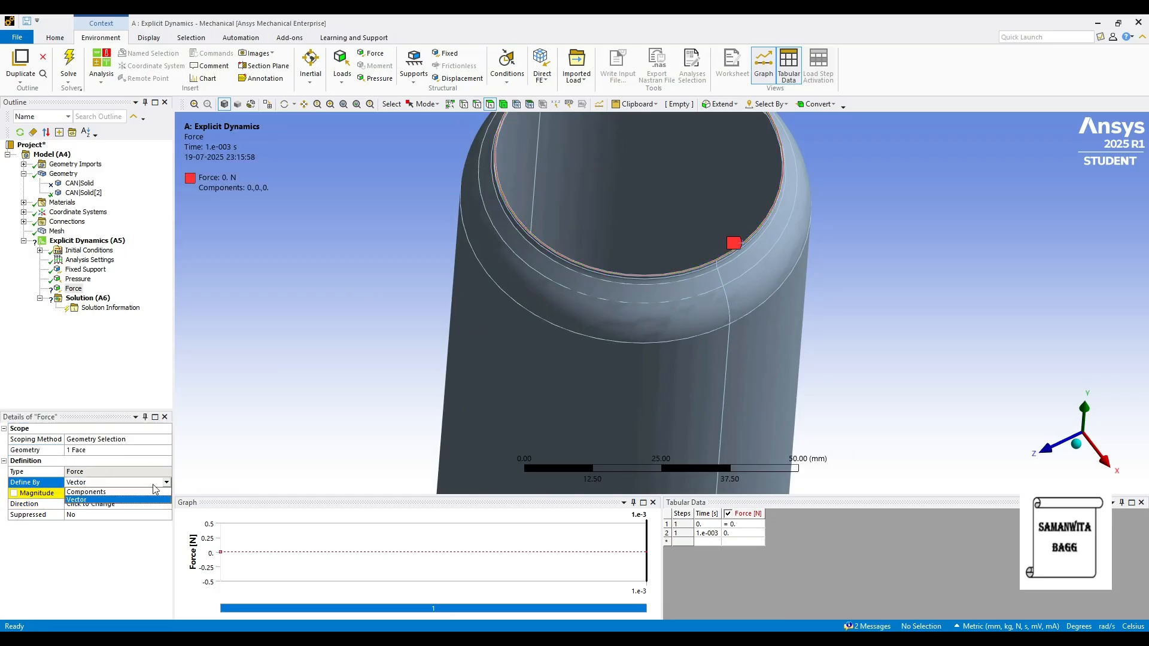
{"action": "left_click", "coordinate": [122, 493]}
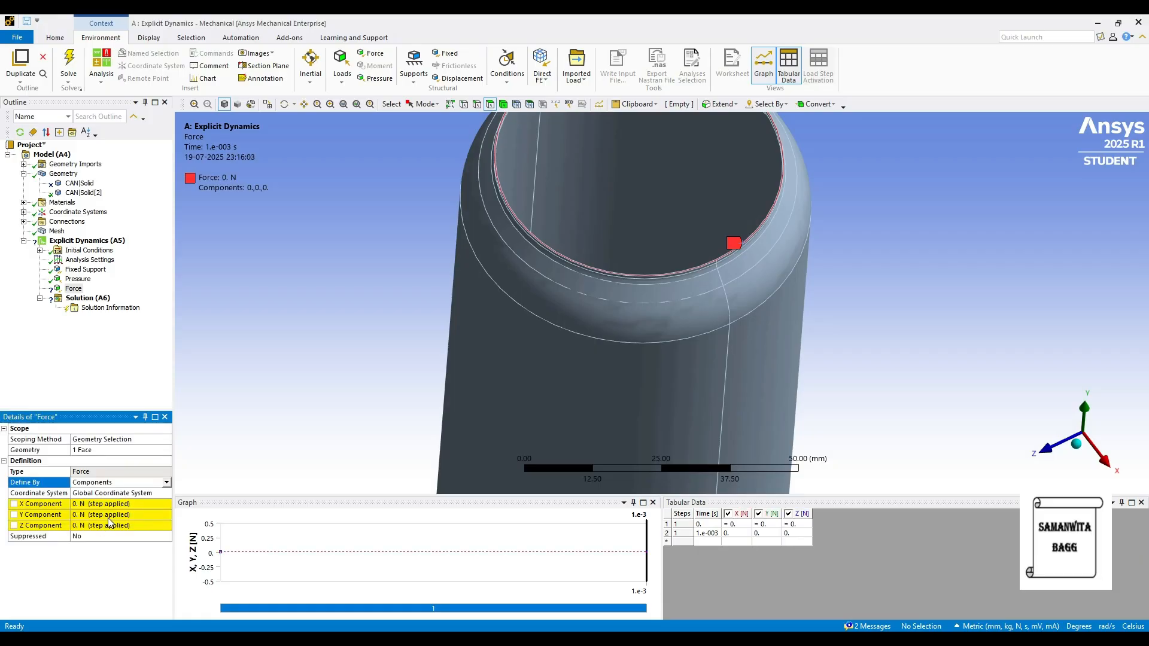
{"action": "middle_click_drag", "start_coordinate": [640, 359], "coordinate": [661, 313]}
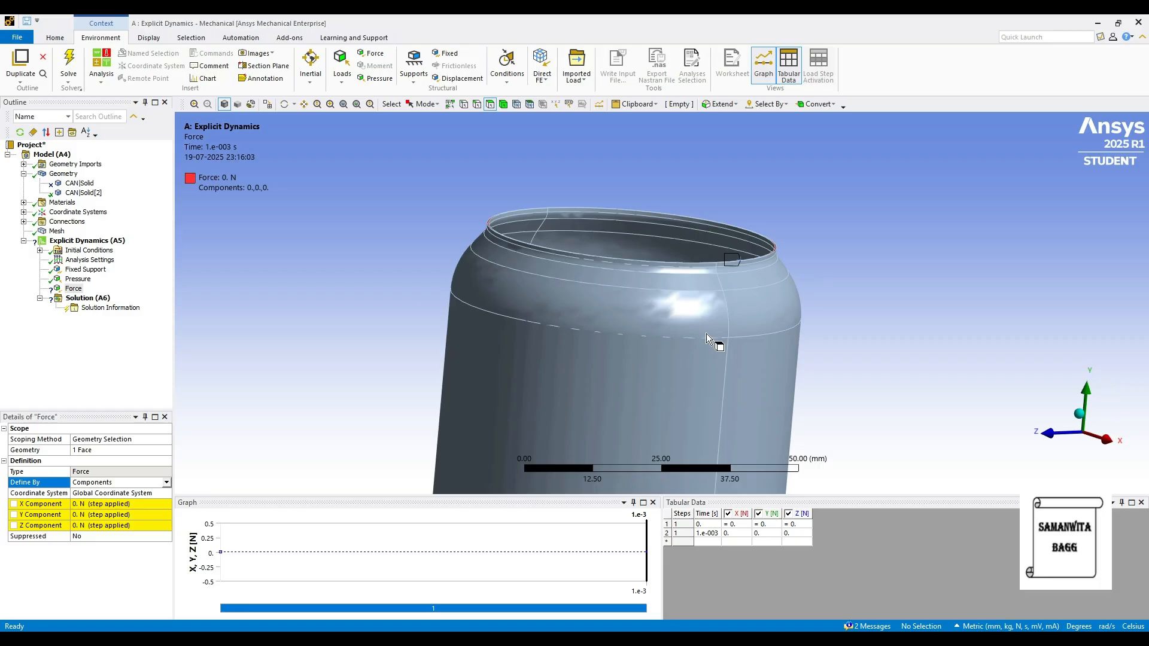
{"action": "left_click", "coordinate": [91, 515]}
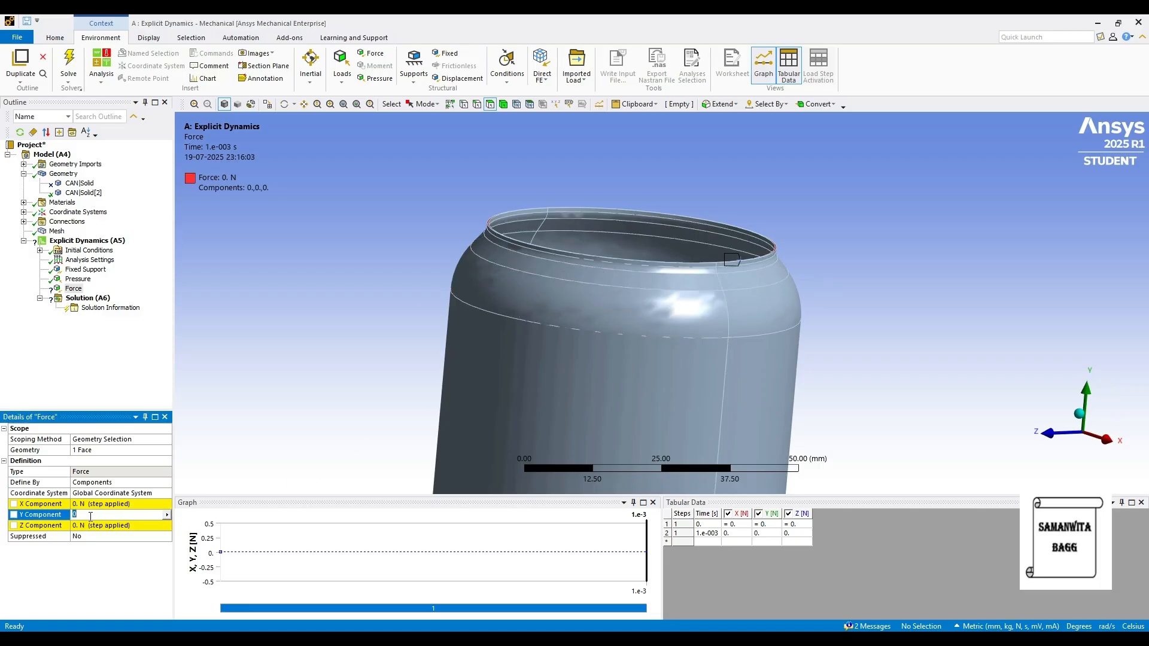
{"action": "type", "text": "-50"}
{"action": "key", "text": "Return"}
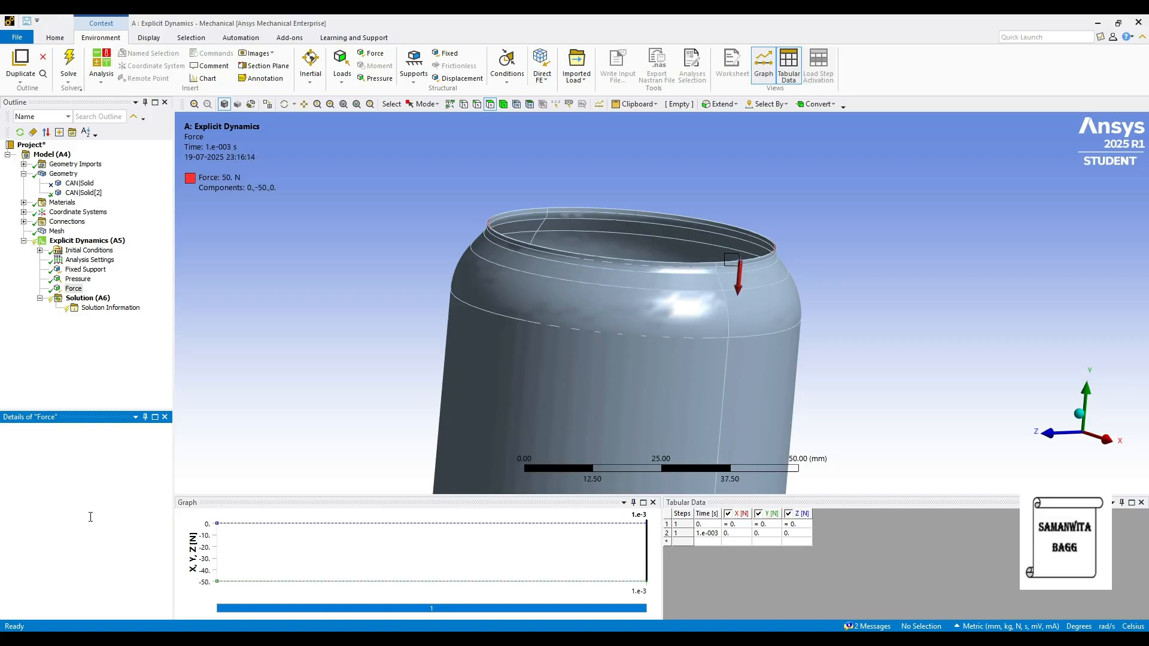
- Add a Total Deformation result to the solution
{"action": "left_click", "coordinate": [87, 298]}
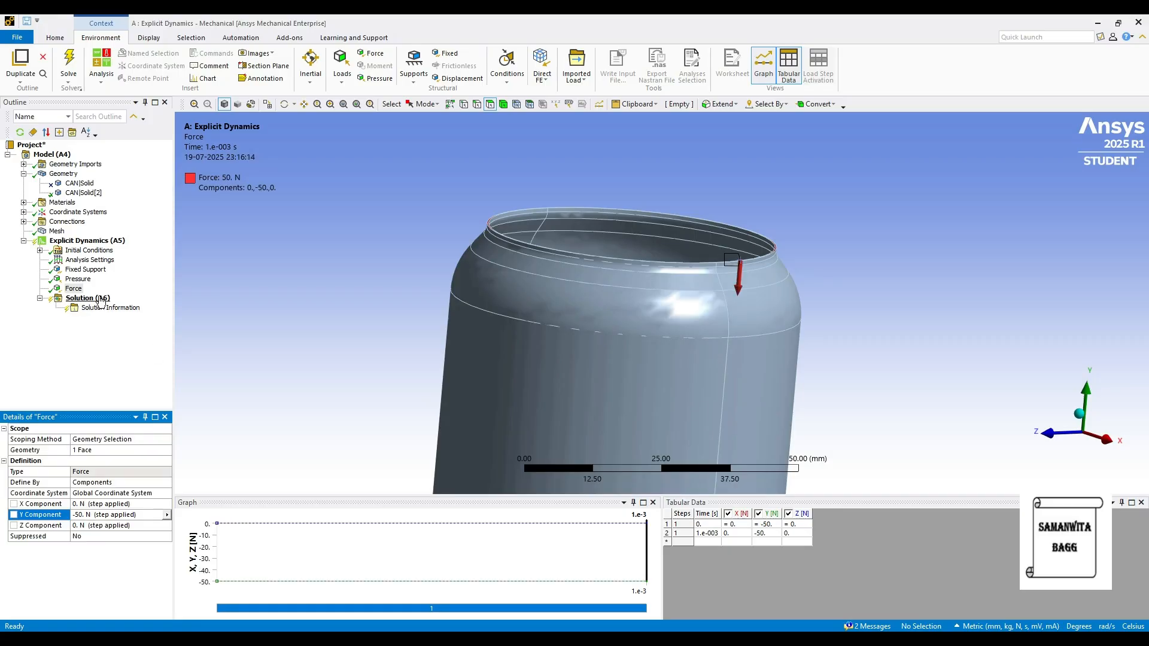
{"action": "mouse_move", "coordinate": [138, 307]}
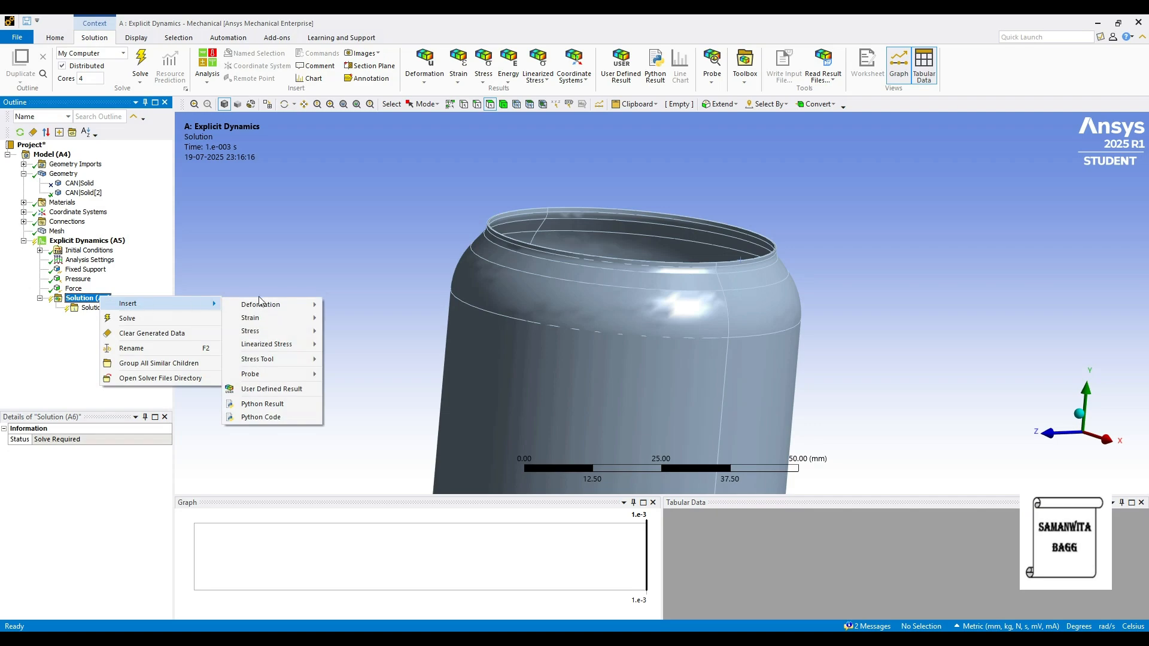
{"action": "mouse_move", "coordinate": [275, 305]}
{"action": "left_click", "coordinate": [349, 306]}
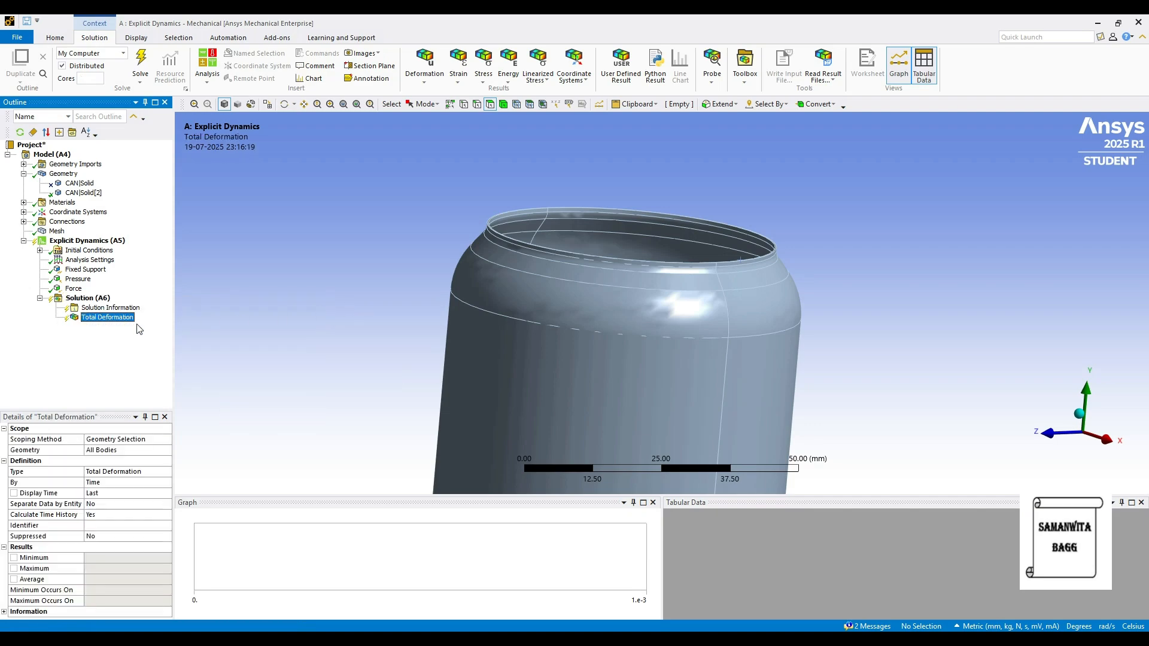
- Add a Directional Deformation result to the solution and set its orientation axis
{"action": "right_click", "coordinate": [101, 301]}
{"action": "mouse_move", "coordinate": [140, 310]}
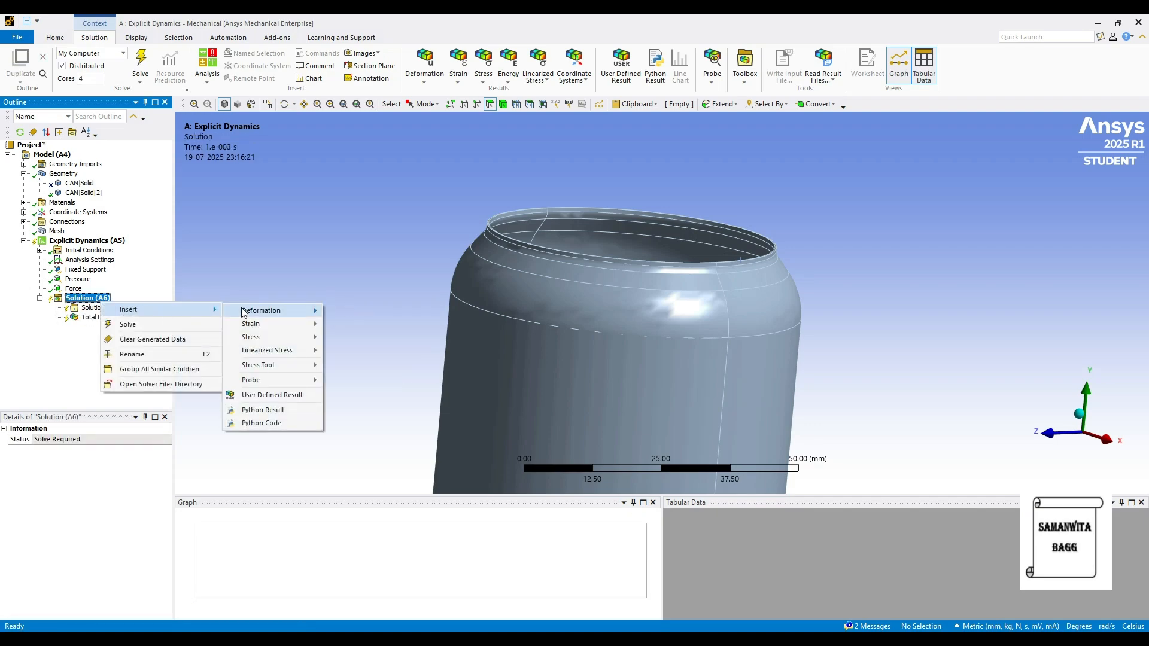
{"action": "mouse_move", "coordinate": [269, 310]}
{"action": "left_click", "coordinate": [359, 326]}
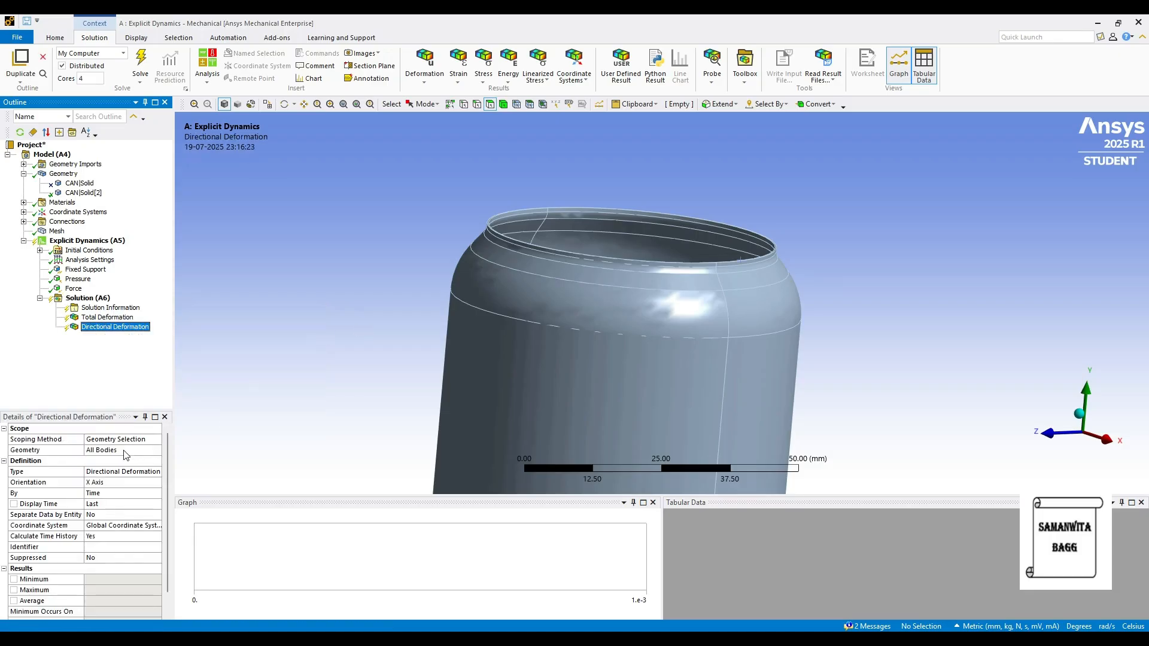
{"action": "left_click", "coordinate": [143, 485]}
{"action": "left_click", "coordinate": [156, 483]}
{"action": "left_click", "coordinate": [122, 504]}
- Add Equivalent Elastic Strain and Equivalent (von-Mises) Stress results to the solution
{"action": "right_click", "coordinate": [85, 298]}
{"action": "mouse_move", "coordinate": [149, 306]}
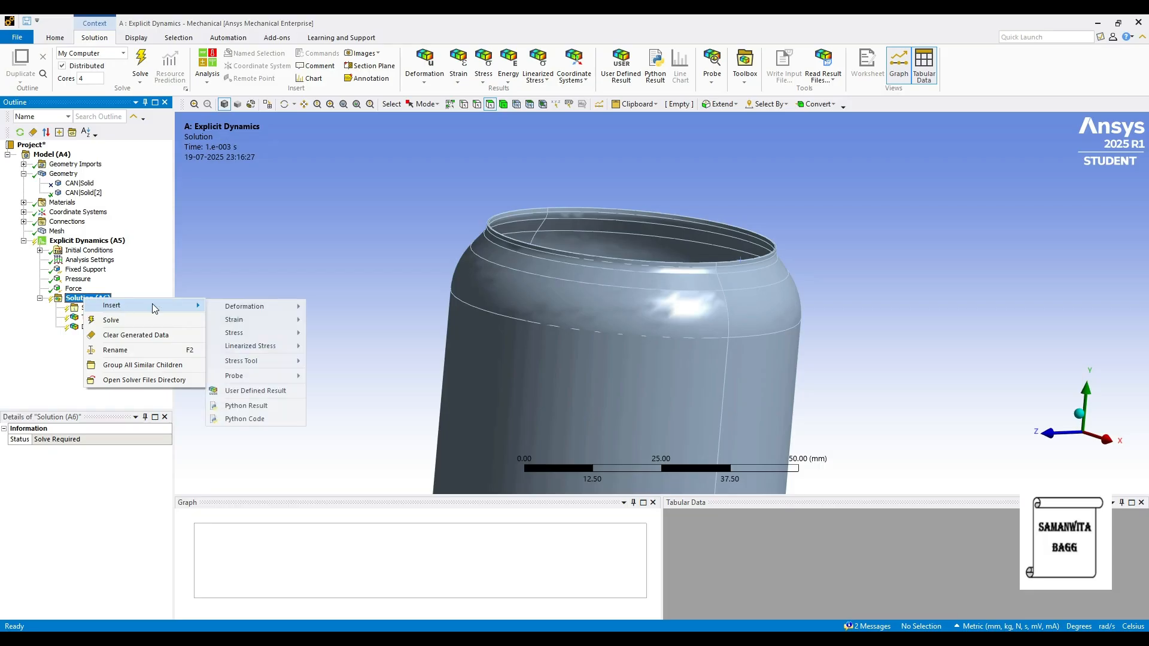
{"action": "mouse_move", "coordinate": [233, 320]}
{"action": "left_click", "coordinate": [333, 322]}
{"action": "left_click", "coordinate": [109, 300]}
{"action": "right_click", "coordinate": [110, 305]}
{"action": "mouse_move", "coordinate": [150, 307]}
{"action": "mouse_move", "coordinate": [245, 331]}
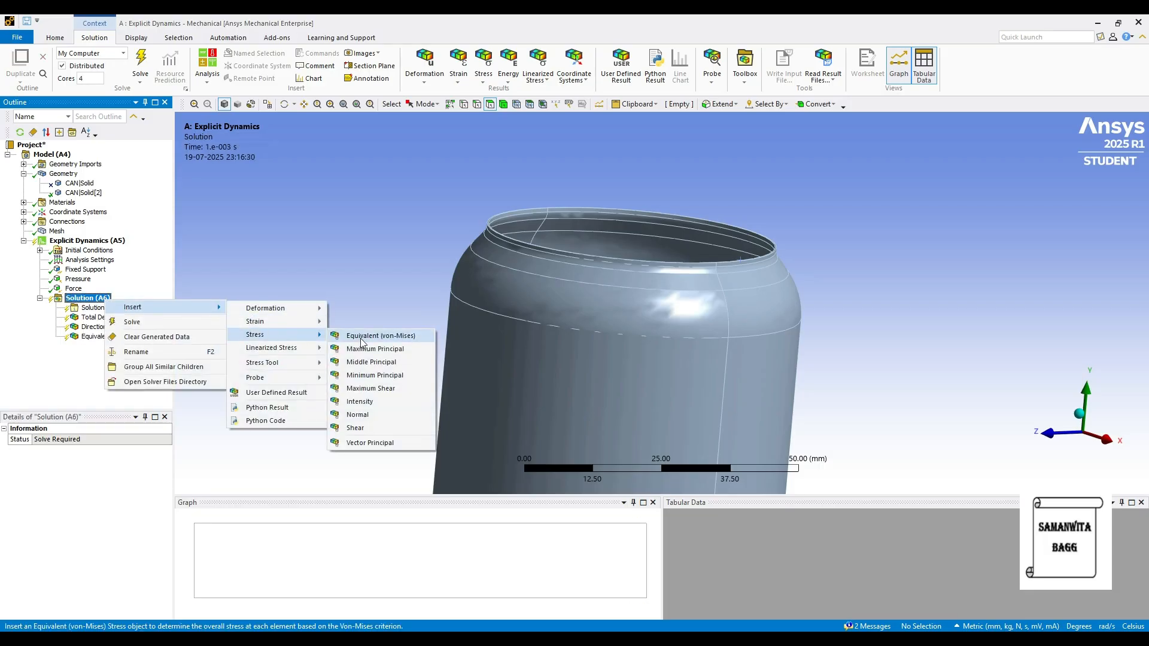
{"action": "left_click", "coordinate": [360, 336]}
- Unsuppress all bodies to bring the can's lid, CAN|Solid, back into the model
{"action": "left_click", "coordinate": [89, 300]}
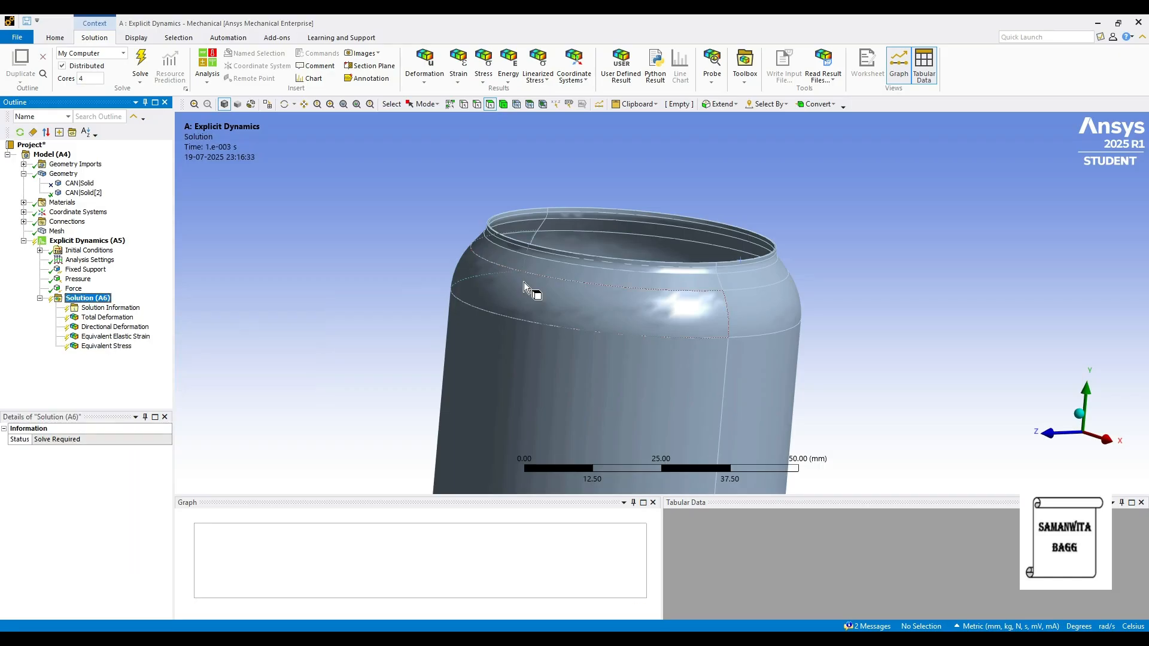
{"action": "scroll", "coordinate": [633, 287], "scroll_direction": "down", "scroll_amount": 3}
{"action": "middle_click_drag", "start_coordinate": [668, 395], "coordinate": [657, 303], "text": "ctrl"}
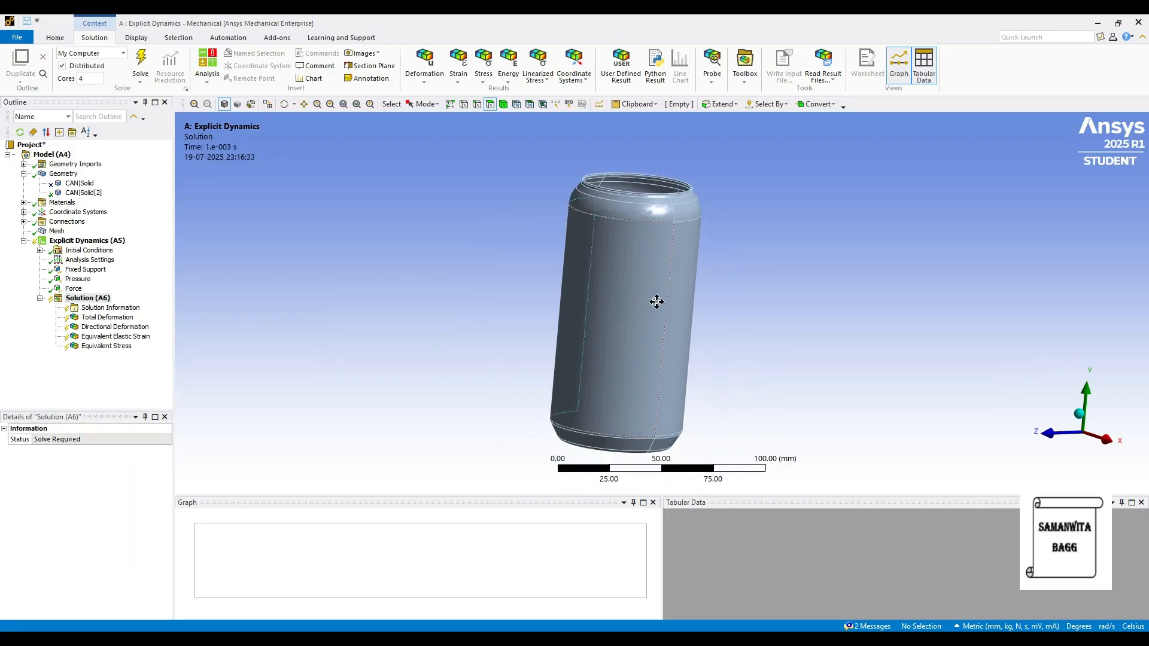
{"action": "middle_click_drag", "start_coordinate": [611, 236], "coordinate": [663, 331]}
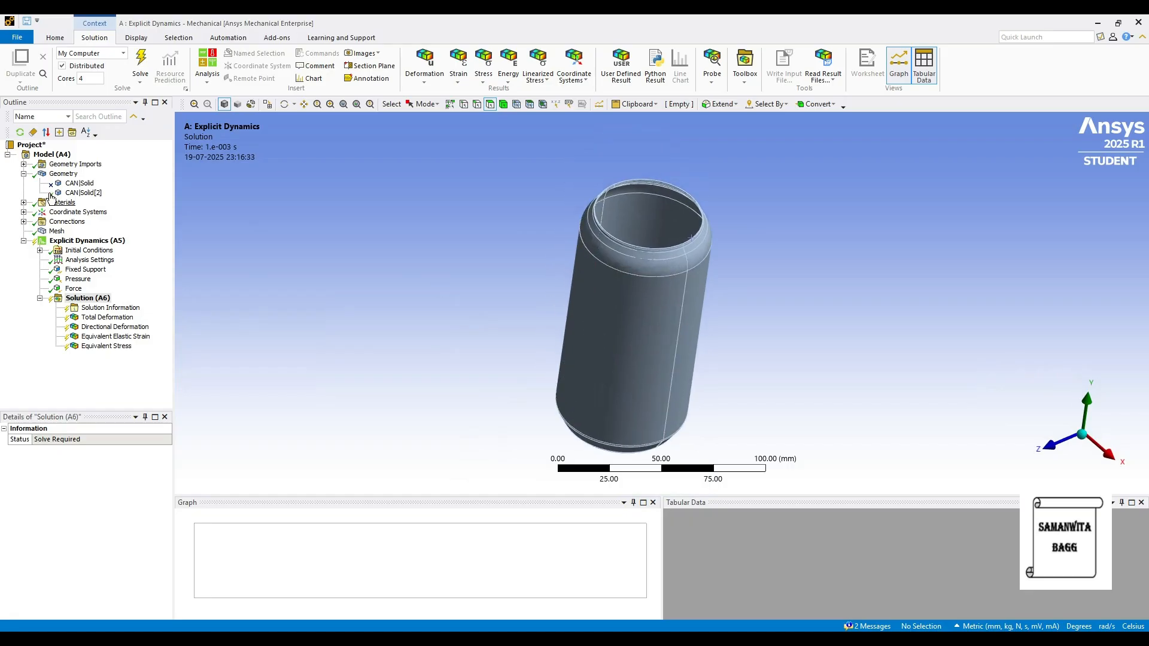
{"action": "left_click", "coordinate": [81, 184]}
{"action": "right_click", "coordinate": [82, 185]}
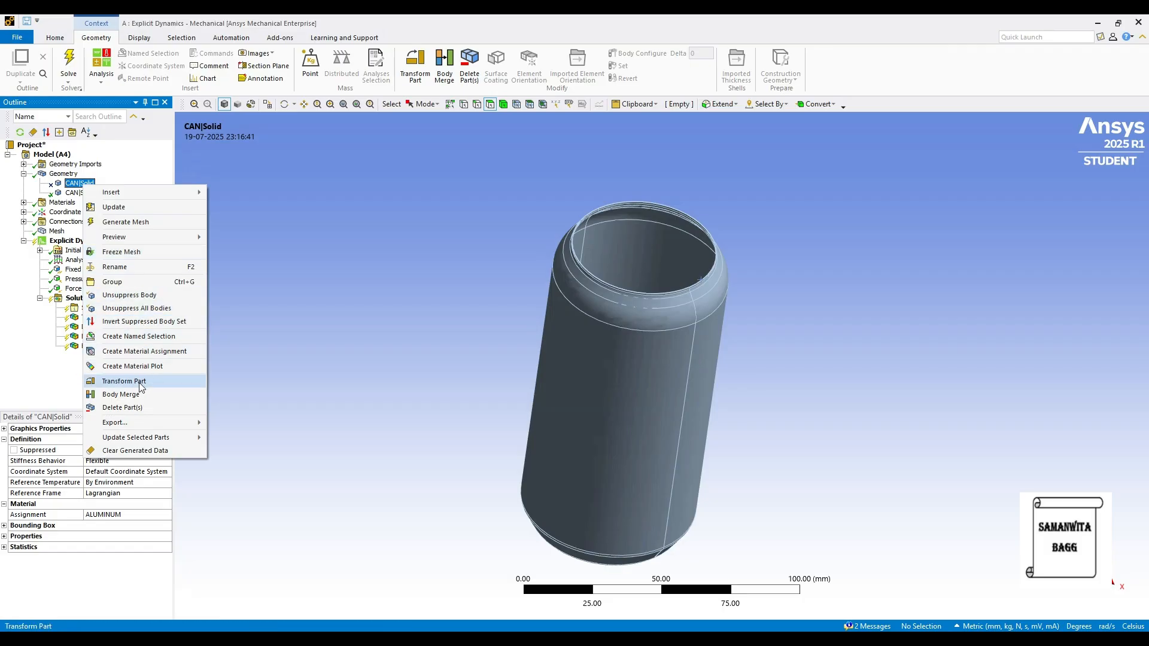
{"action": "left_click", "coordinate": [144, 307]}
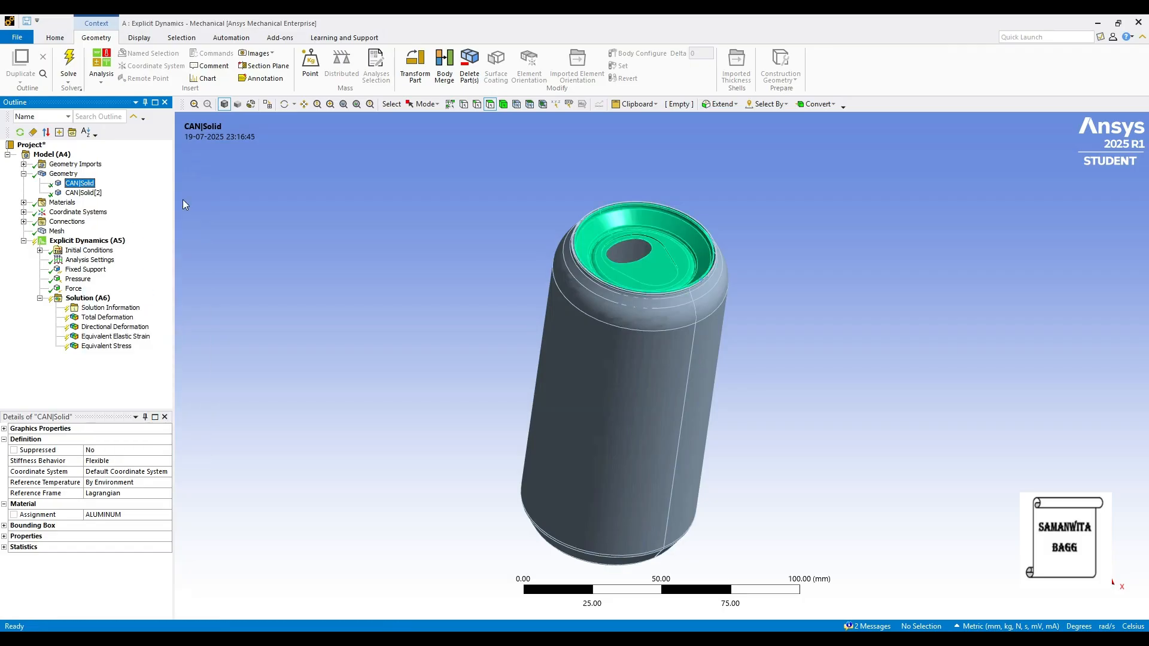
- Solve the Explicit Dynamics analysis of the complete can
{"action": "middle_click_drag", "start_coordinate": [650, 436], "coordinate": [748, 395]}
{"action": "left_click", "coordinate": [88, 298]}
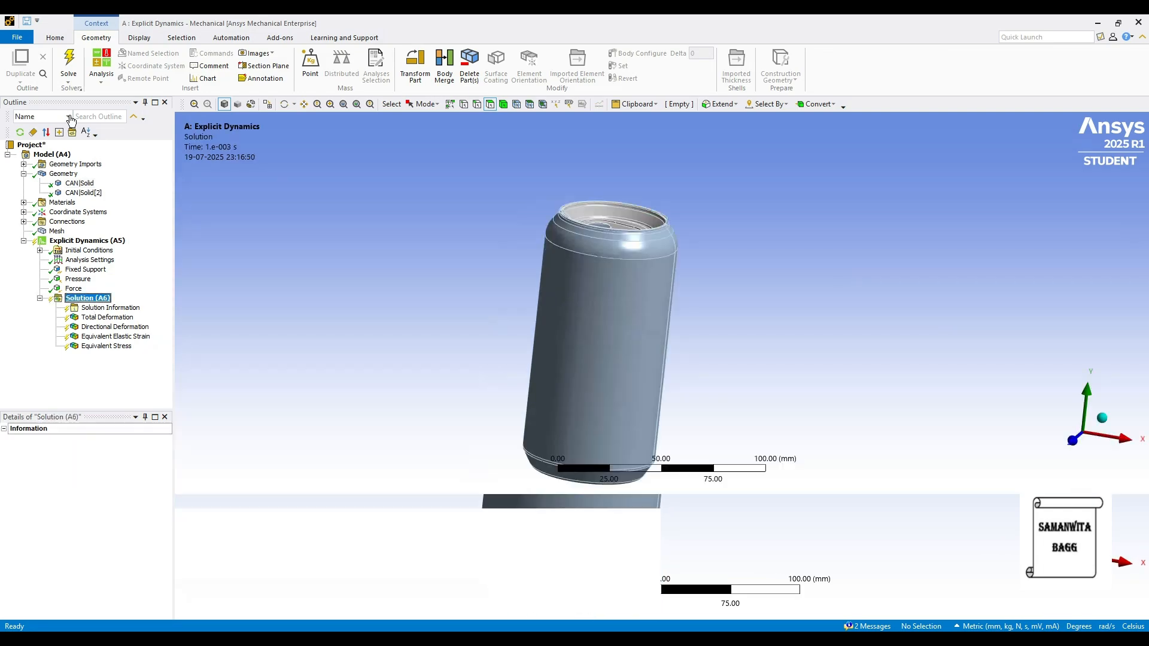
{"action": "left_click", "coordinate": [140, 62]}
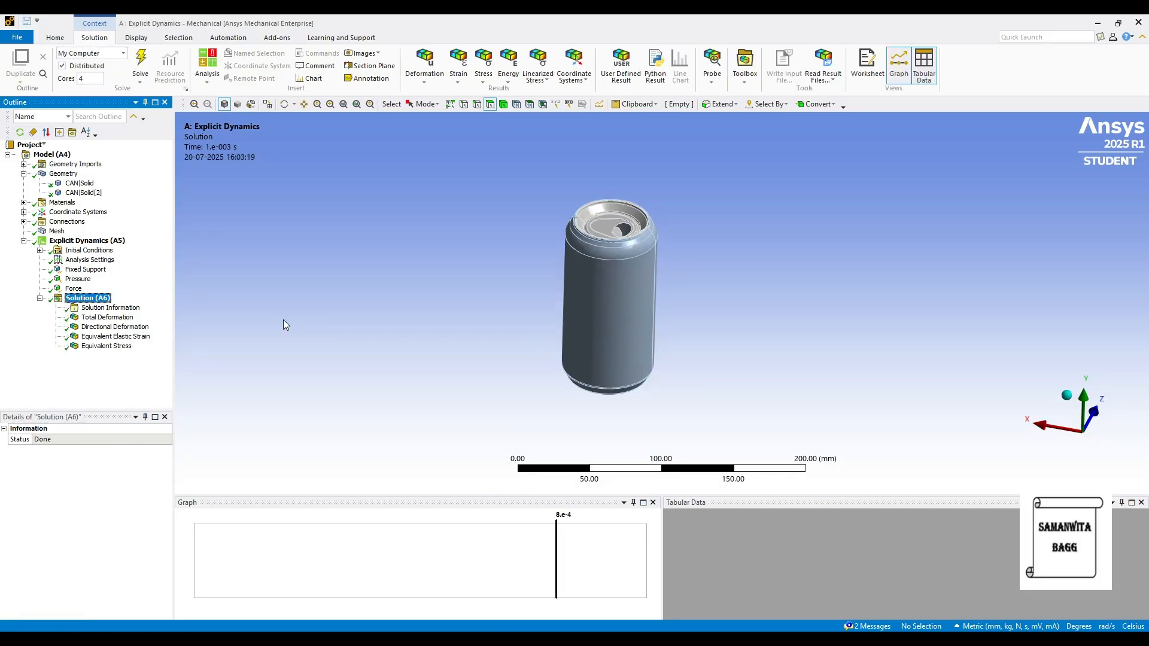
- Display the Total Deformation result on the can, then play and pause its animation
{"action": "left_click", "coordinate": [104, 319]}
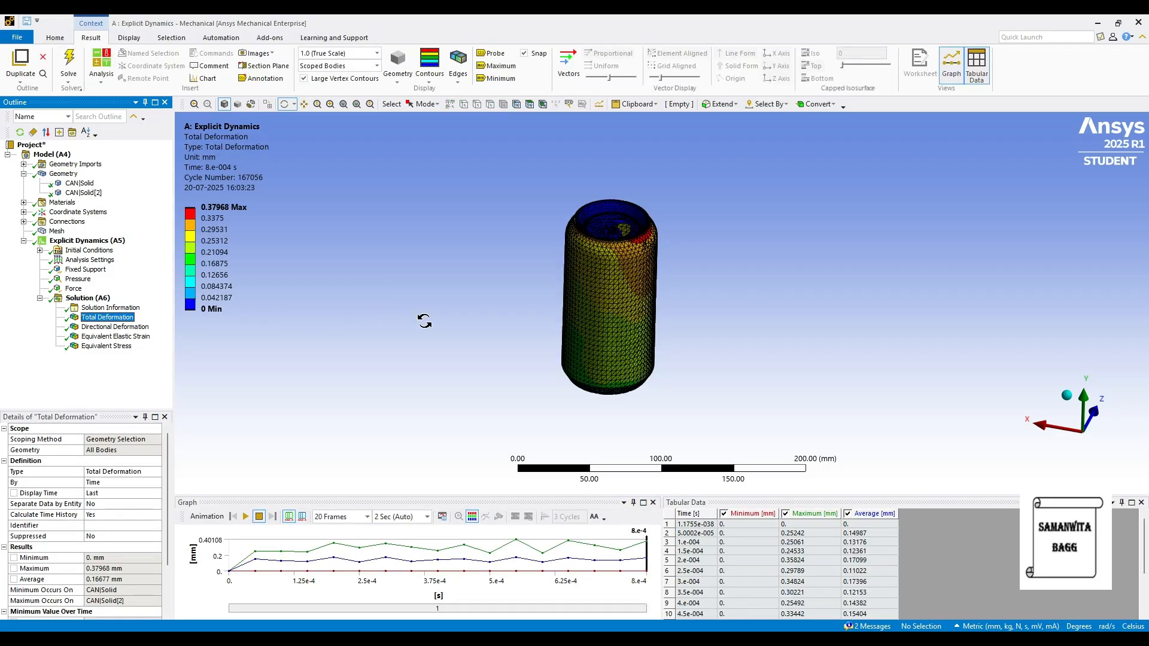
{"action": "left_click", "coordinate": [630, 312]}
{"action": "left_click_drag", "start_coordinate": [630, 312], "coordinate": [612, 318]}
{"action": "middle_click_drag", "start_coordinate": [613, 317], "coordinate": [589, 287], "text": "ctrl"}
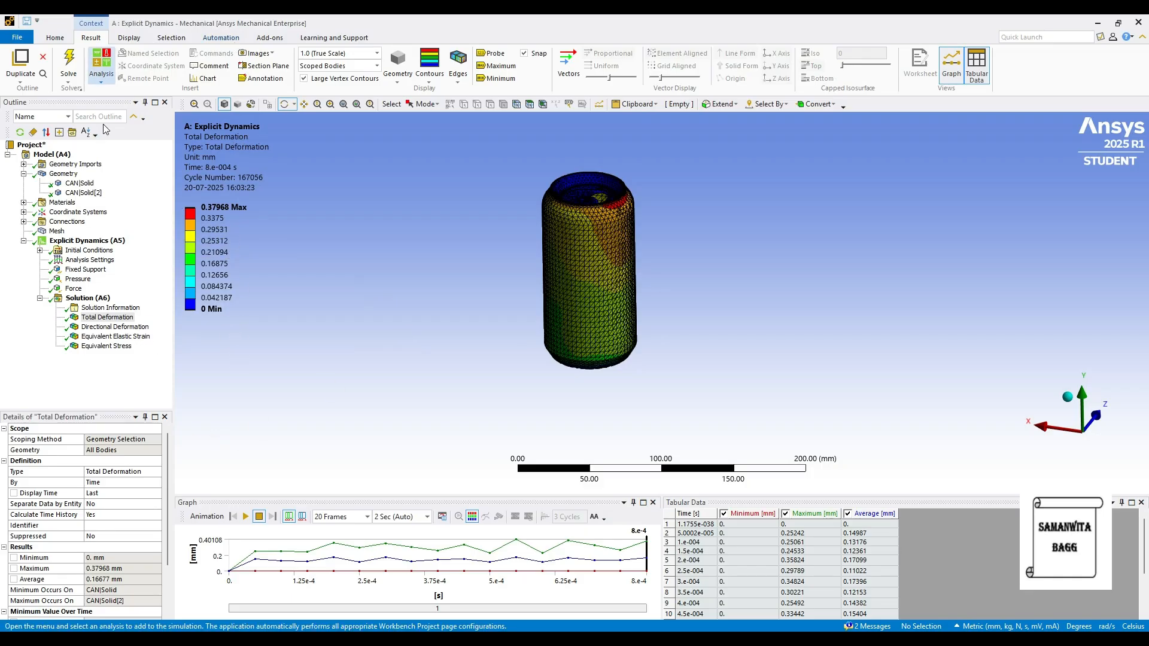
{"action": "left_click", "coordinate": [245, 518]}
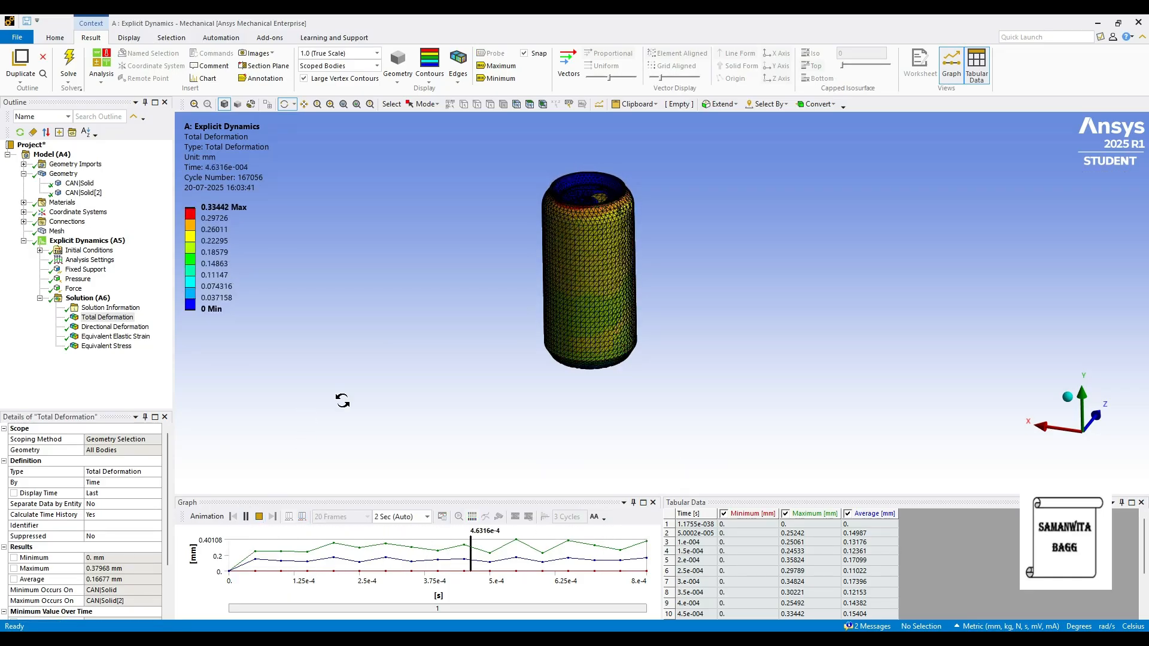
{"action": "left_click", "coordinate": [246, 517]}
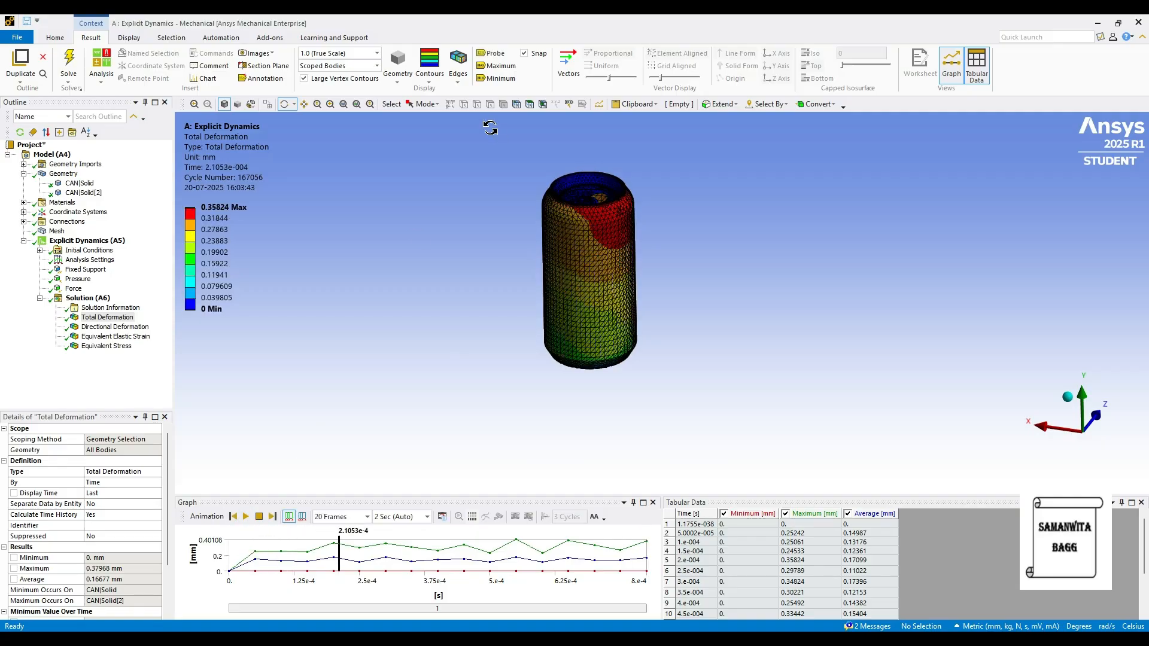
- Set the result edges display to No WireFrame, then play and pause the Total Deformation animation
{"action": "left_click", "coordinate": [458, 80]}
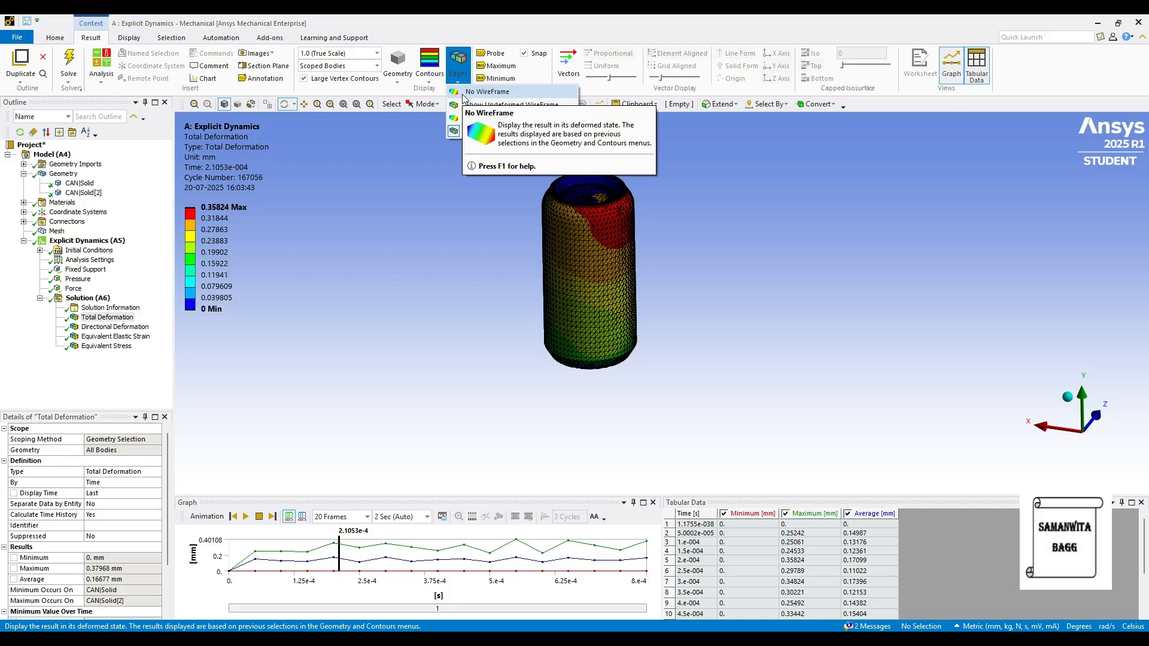
{"action": "left_click", "coordinate": [464, 94]}
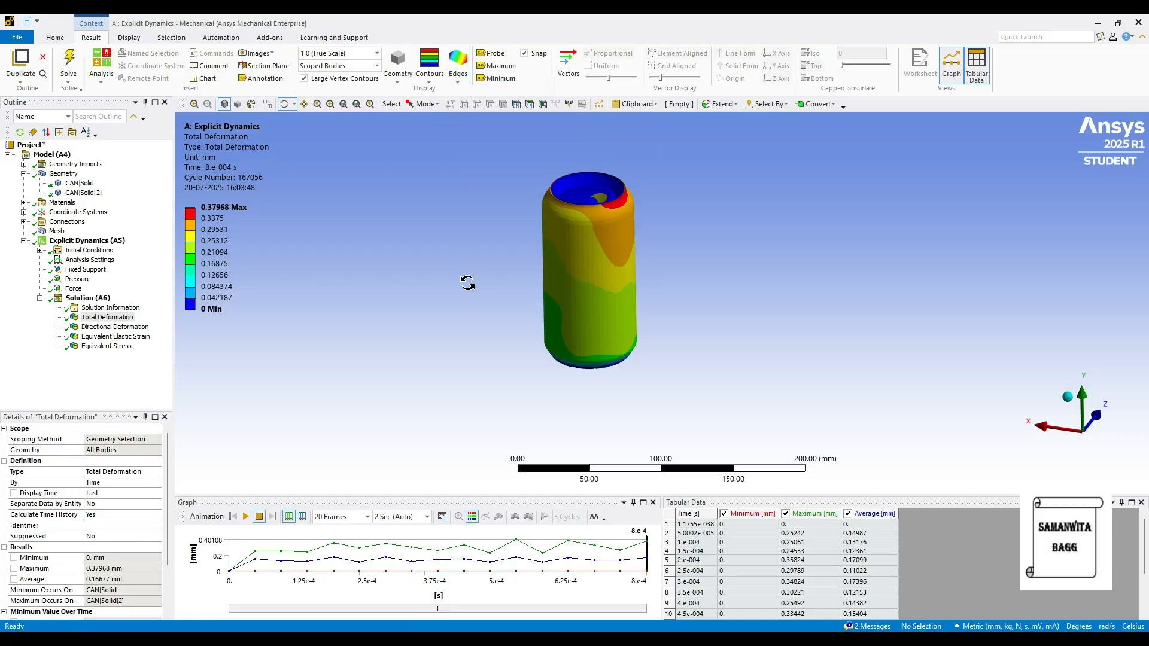
{"action": "left_click", "coordinate": [247, 517]}
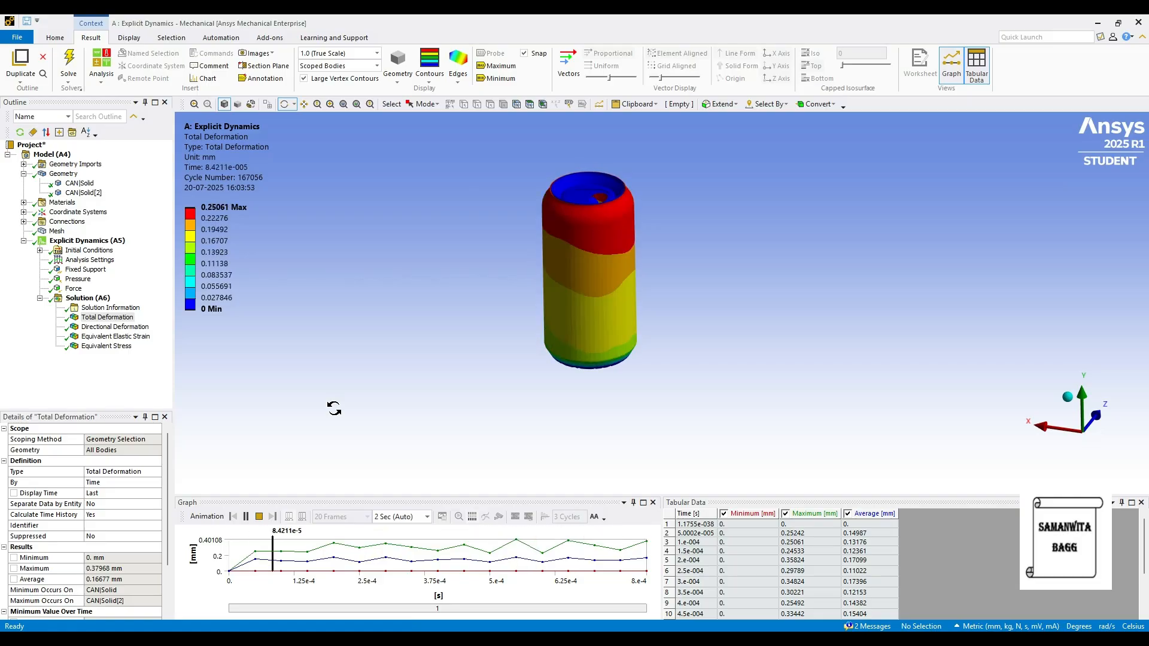
{"action": "left_click", "coordinate": [245, 517]}
- Display the Y-axis Directional Deformation result on the can, then play and pause its animation
{"action": "left_click", "coordinate": [115, 327]}
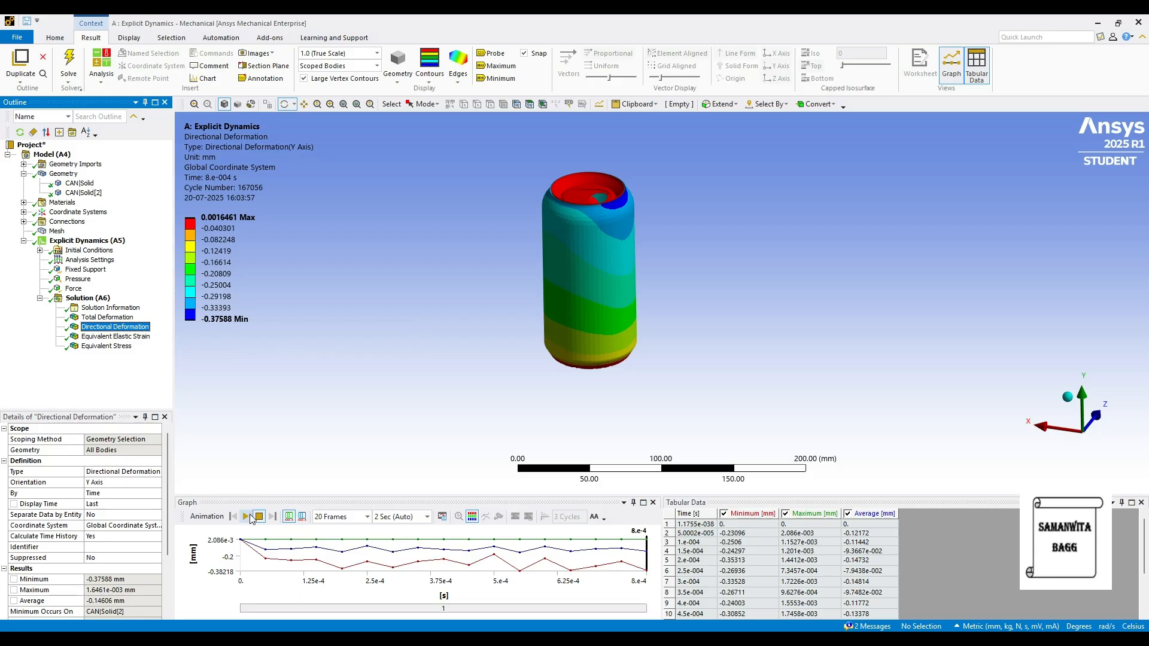
{"action": "left_click", "coordinate": [248, 520]}
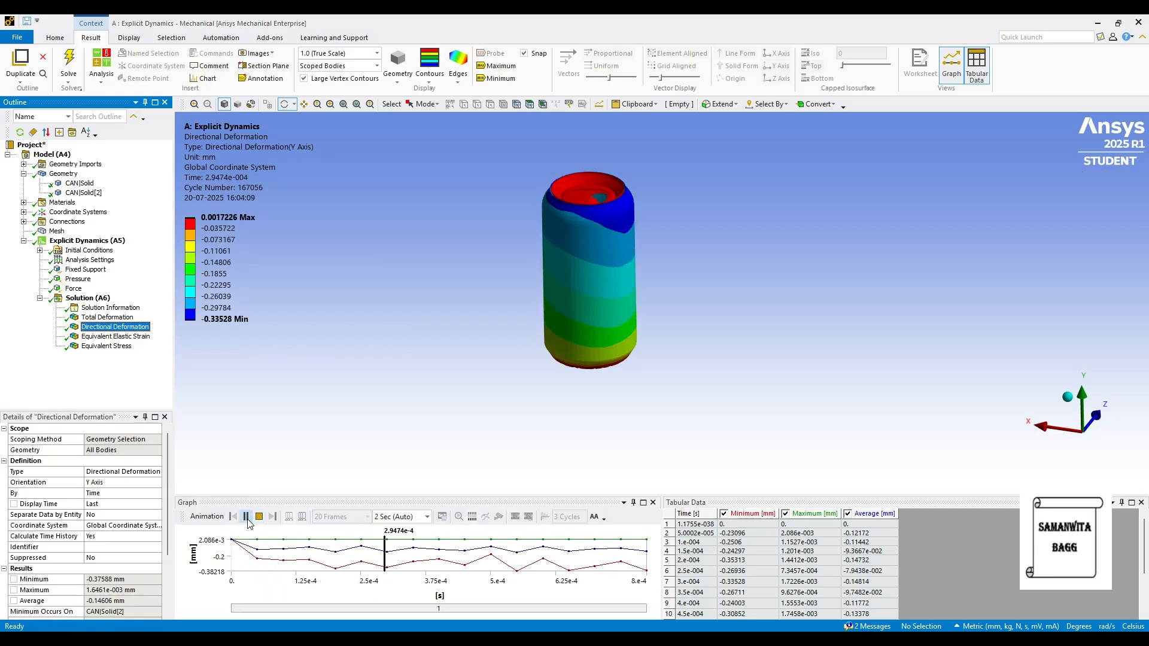
{"action": "left_click", "coordinate": [247, 518]}
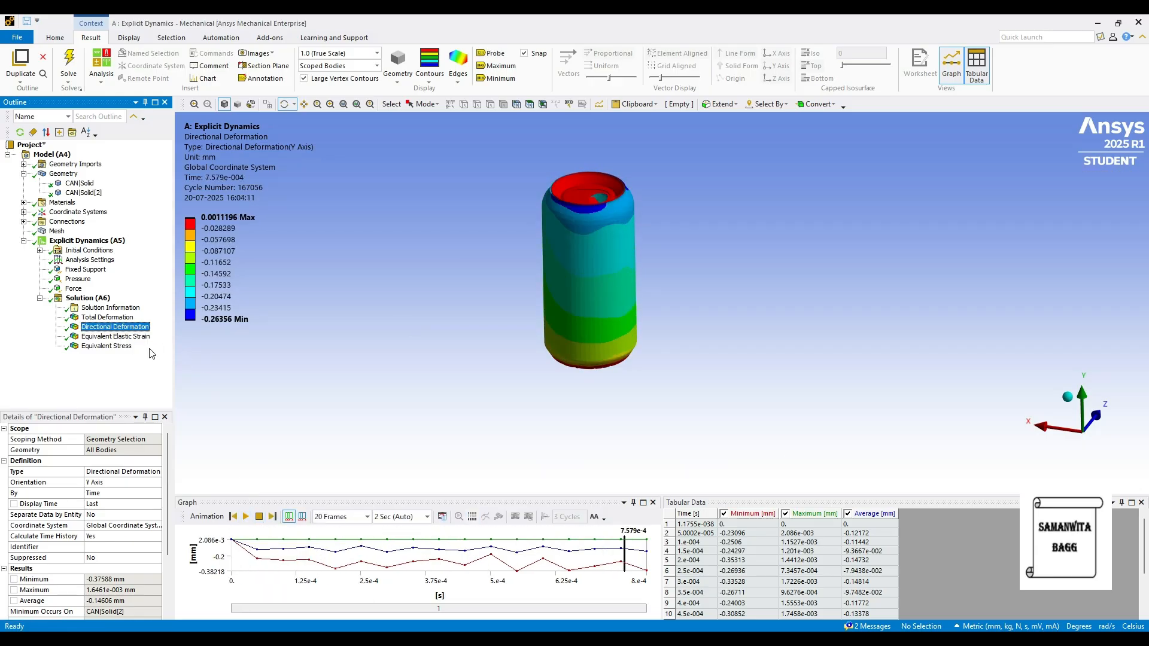
- Display the Equivalent Elastic Strain result and briefly show its maximum and minimum labels on the can
{"action": "left_click", "coordinate": [136, 336]}
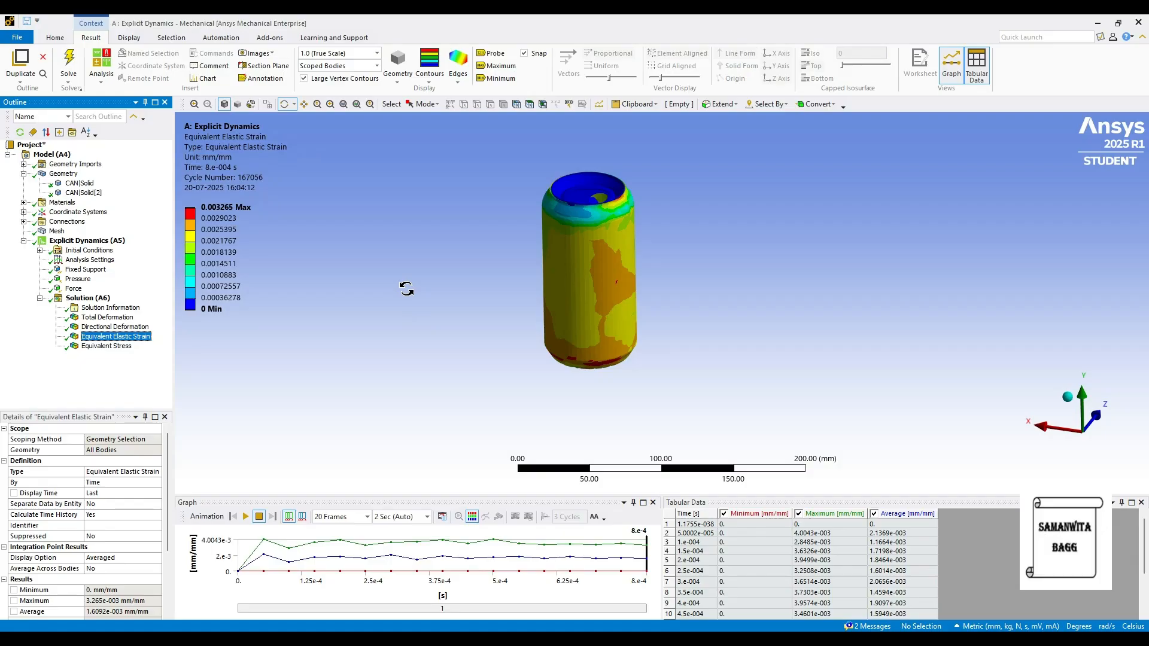
{"action": "left_click", "coordinate": [496, 66]}
{"action": "left_click", "coordinate": [496, 78]}
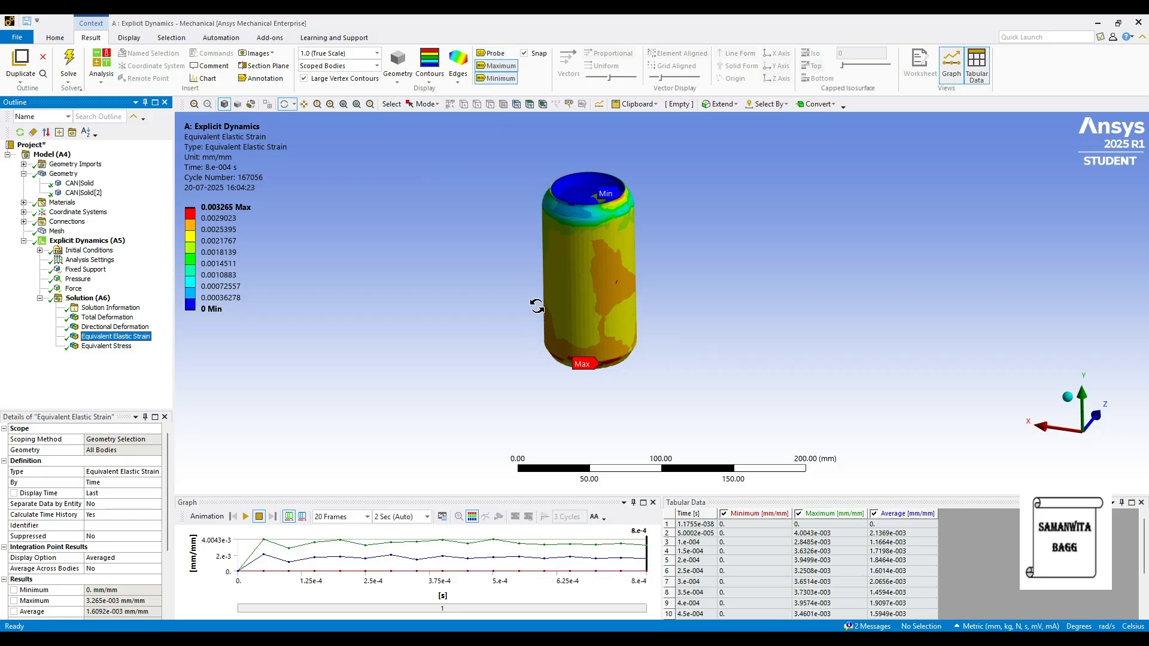
{"action": "left_click", "coordinate": [496, 67]}
{"action": "left_click", "coordinate": [497, 79]}
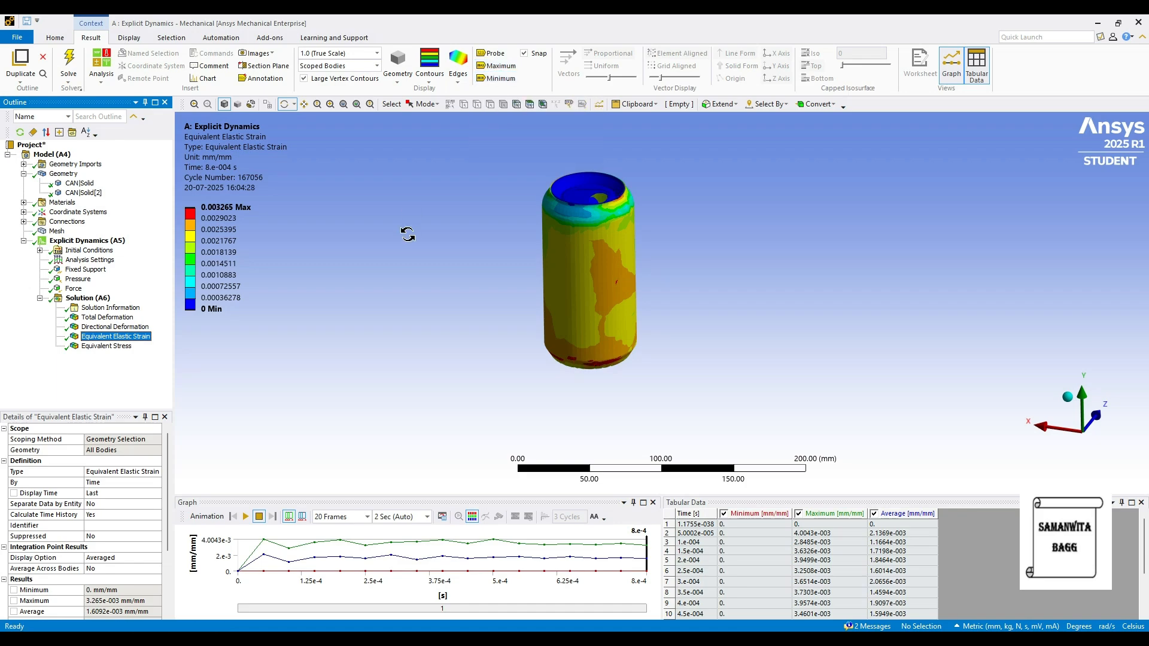
- Display the Equivalent (von-Mises) Stress result on the can, then play and pause its animation
{"action": "left_click", "coordinate": [108, 346]}
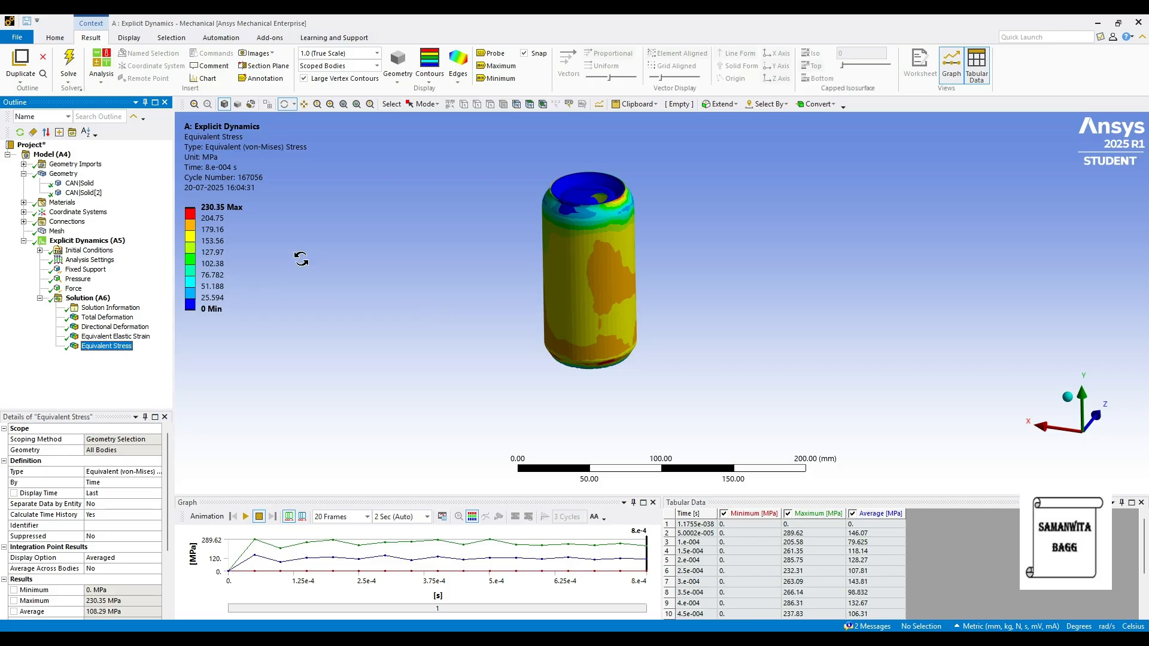
{"action": "left_click", "coordinate": [245, 517]}
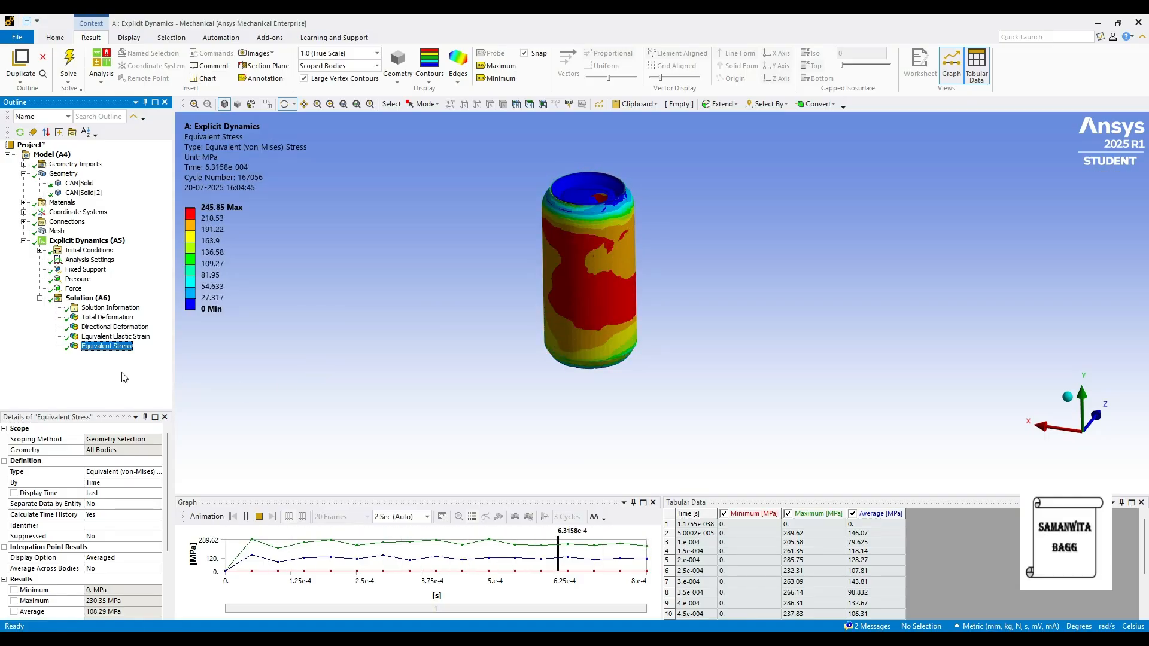
{"action": "left_click", "coordinate": [245, 516]}
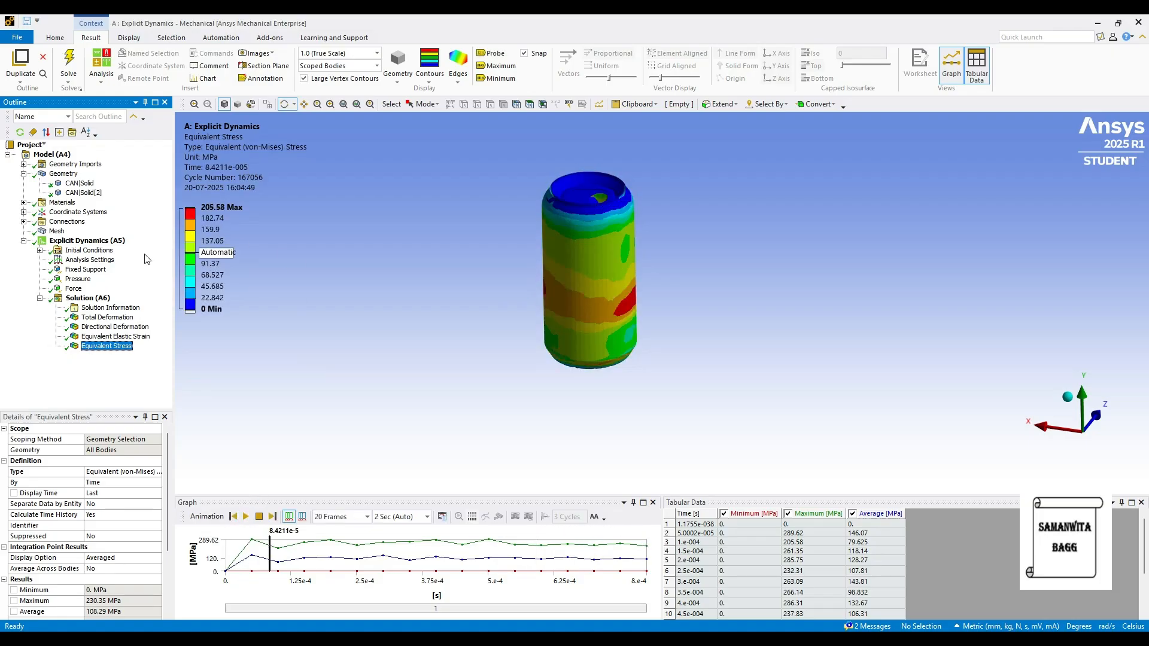
- Set the Pressure load's magnitude to 5 MPa and solve the Explicit Dynamics analysis again
{"action": "left_click", "coordinate": [78, 279]}
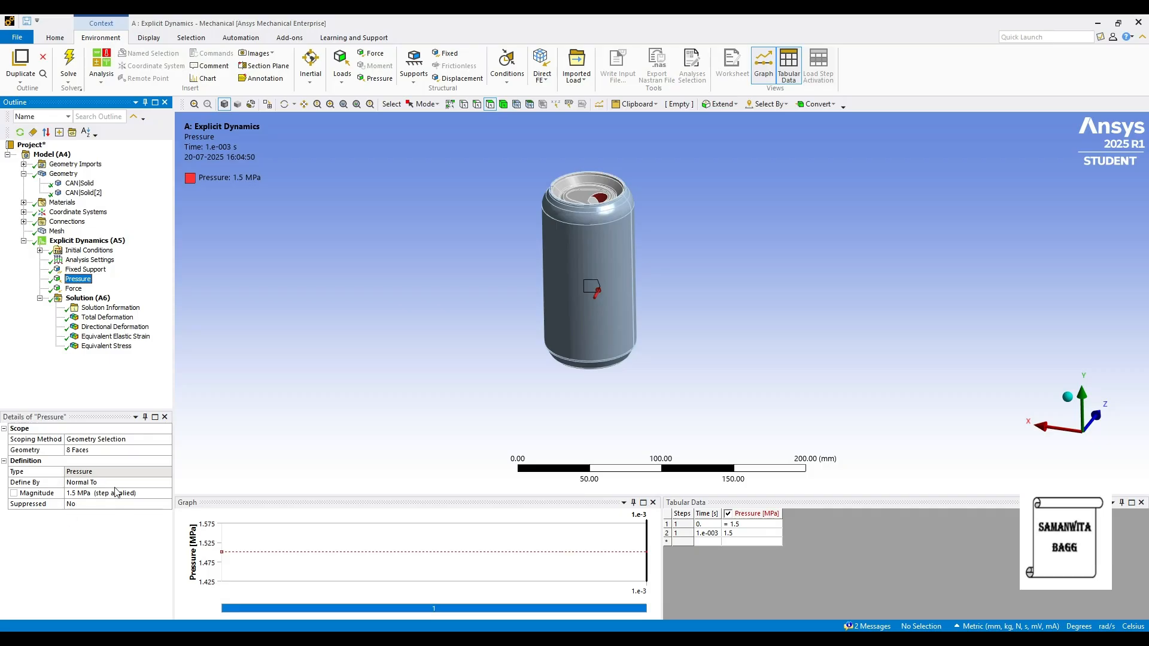
{"action": "left_click", "coordinate": [90, 494]}
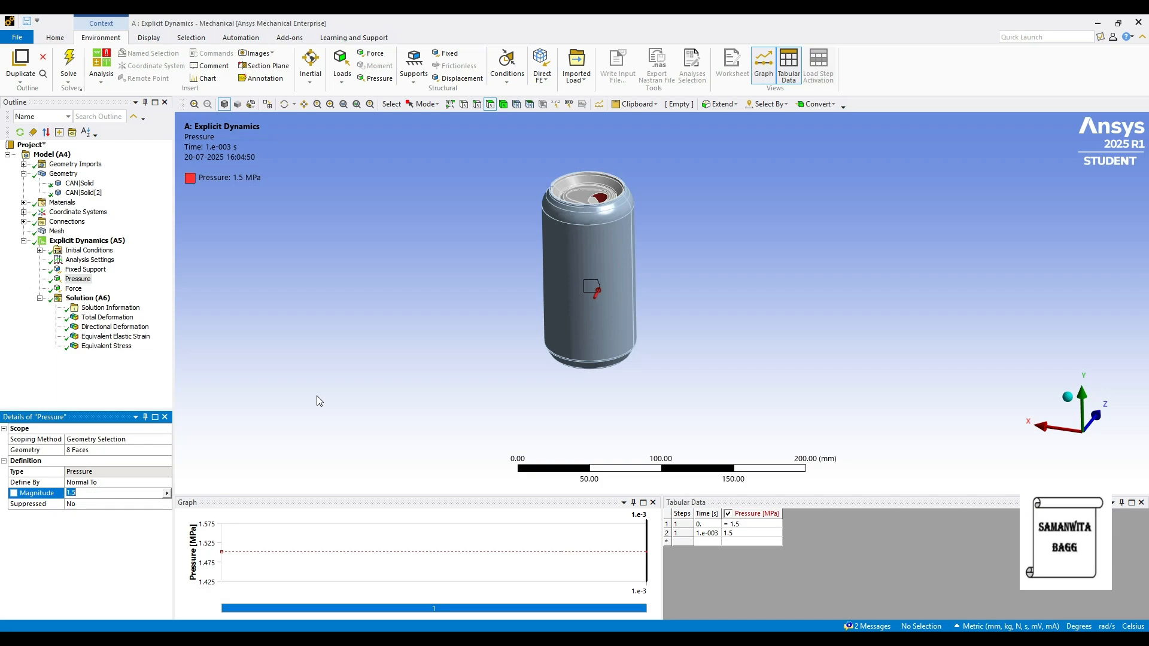
{"action": "type", "text": "5"}
{"action": "key", "text": "Return"}
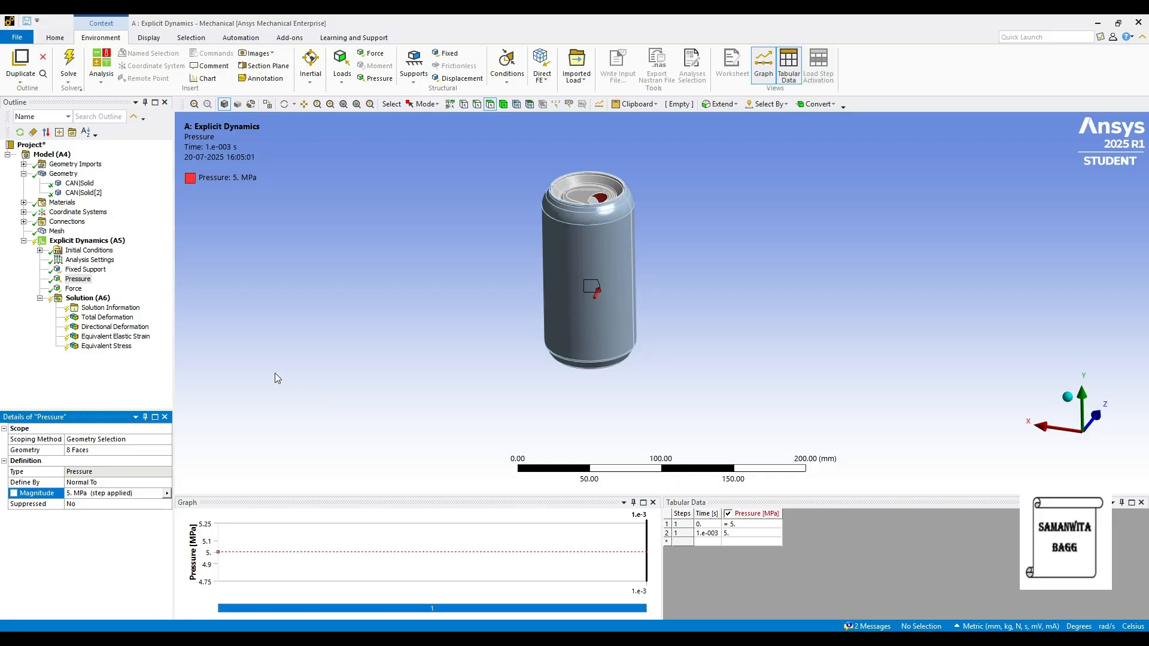
{"action": "left_click", "coordinate": [88, 298]}
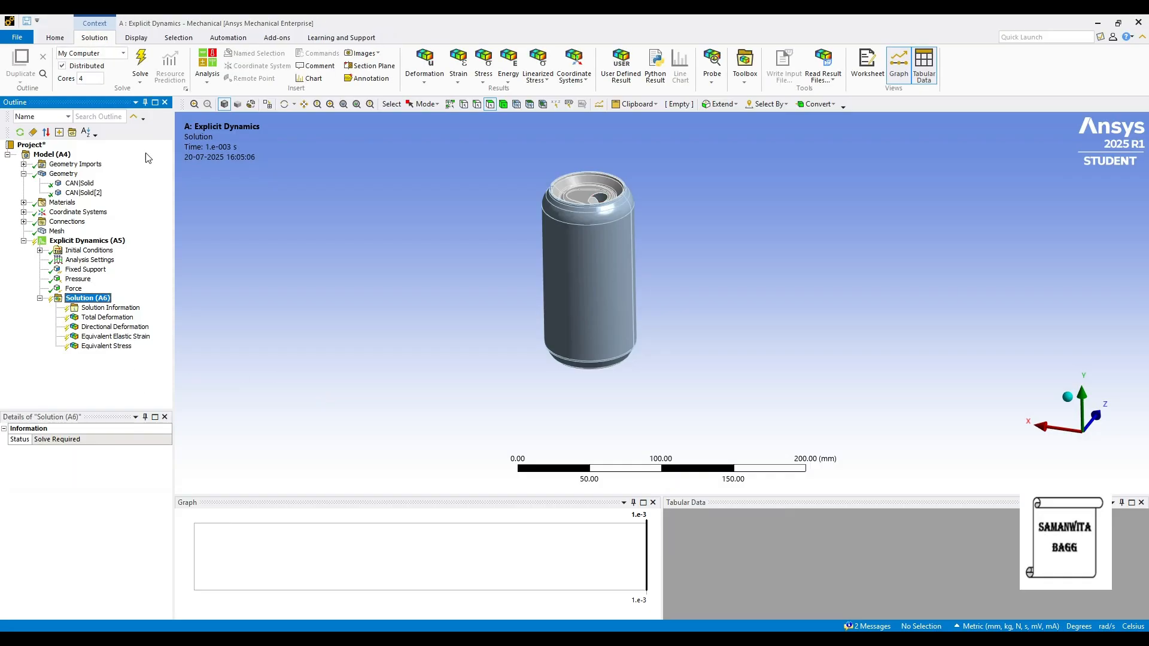
{"action": "left_click", "coordinate": [140, 60]}
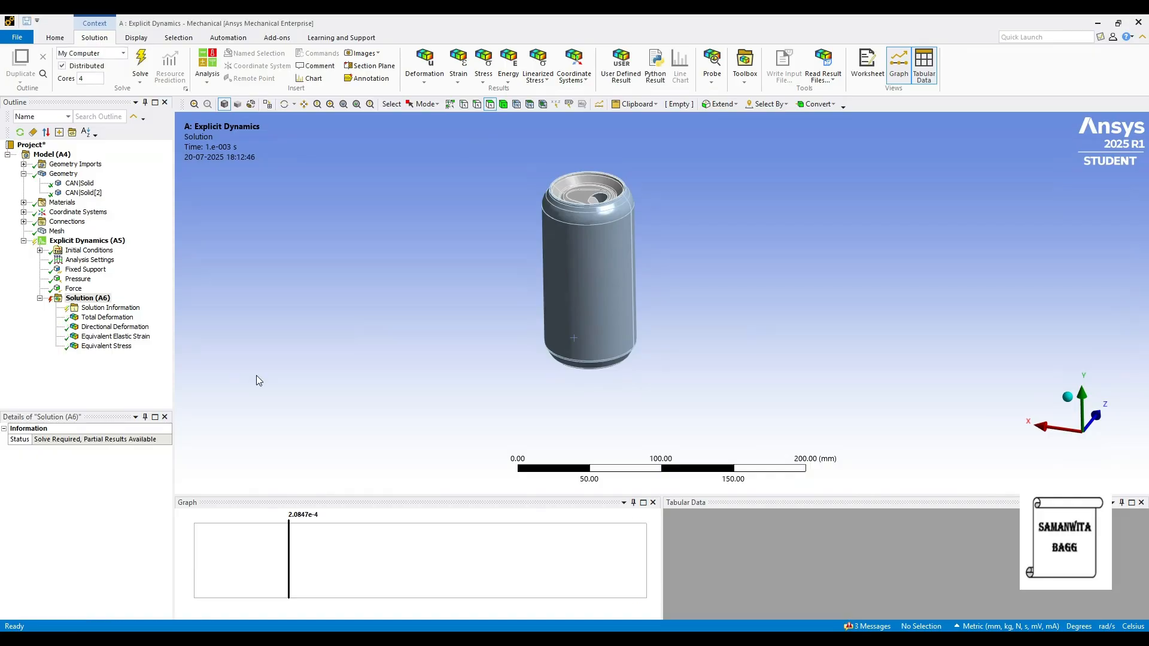
- Examine the Total Deformation result of the 5 MPa case and run its animation
{"action": "left_click", "coordinate": [98, 318]}
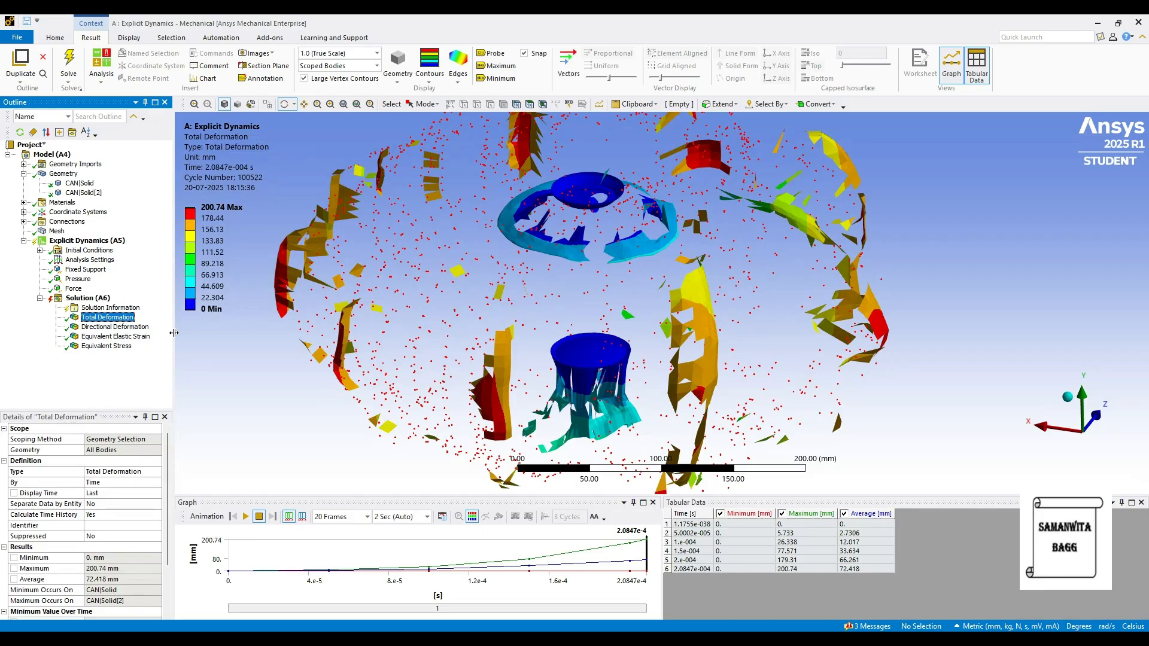
{"action": "left_click_drag", "start_coordinate": [290, 307], "coordinate": [468, 303]}
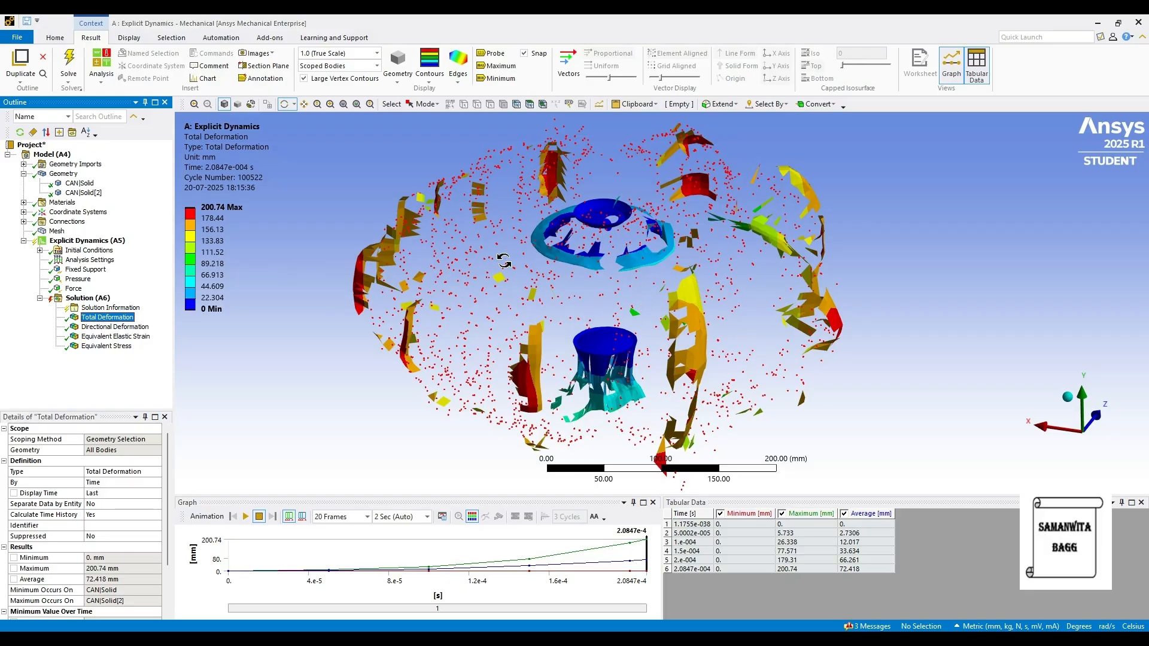
{"action": "left_click", "coordinate": [246, 517]}
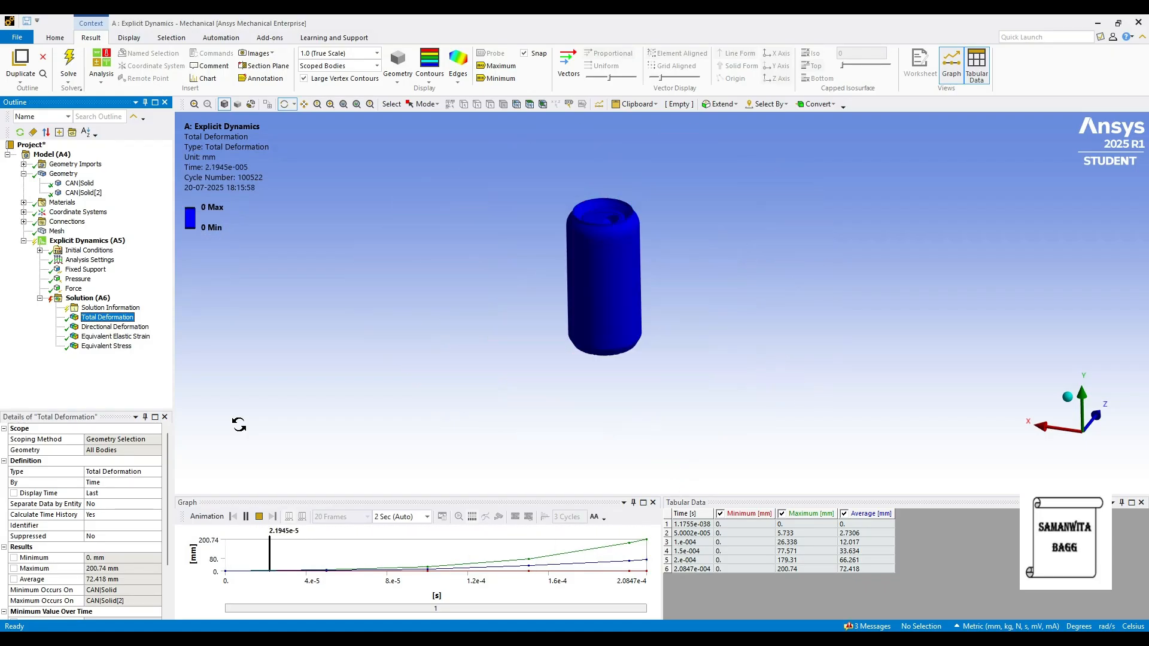
{"action": "left_click", "coordinate": [246, 516]}
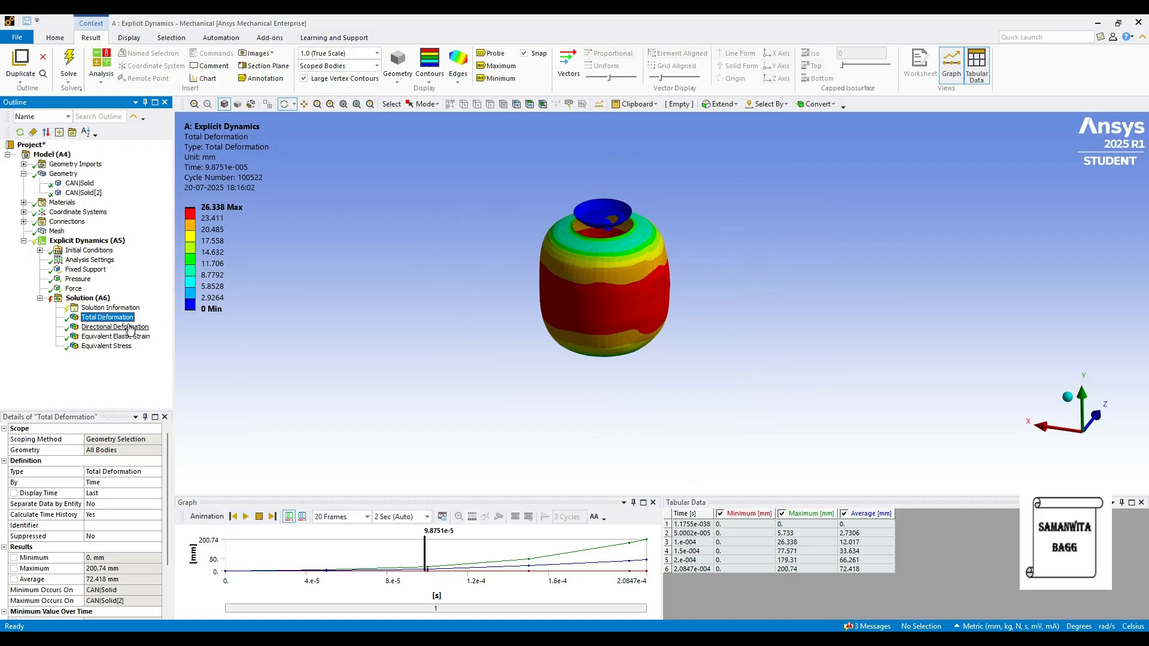
{"action": "left_click", "coordinate": [124, 328]}
{"action": "left_click", "coordinate": [120, 318]}
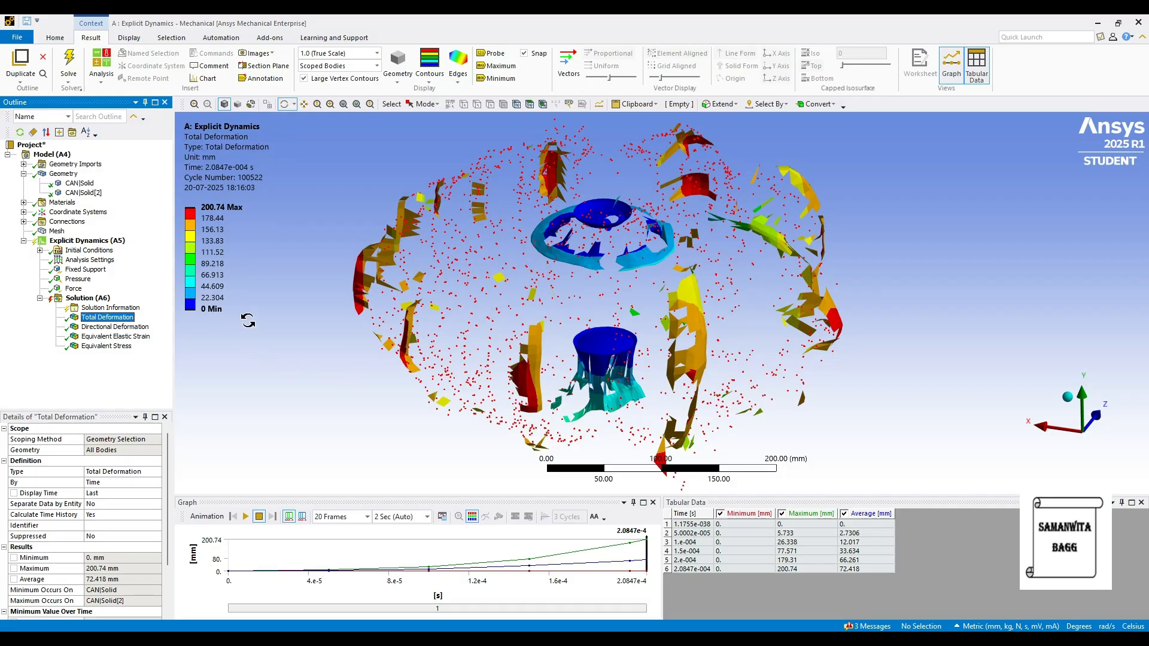
- Examine the Y-axis Directional Deformation result of the 5 MPa case and replay its animation
{"action": "left_click", "coordinate": [105, 328]}
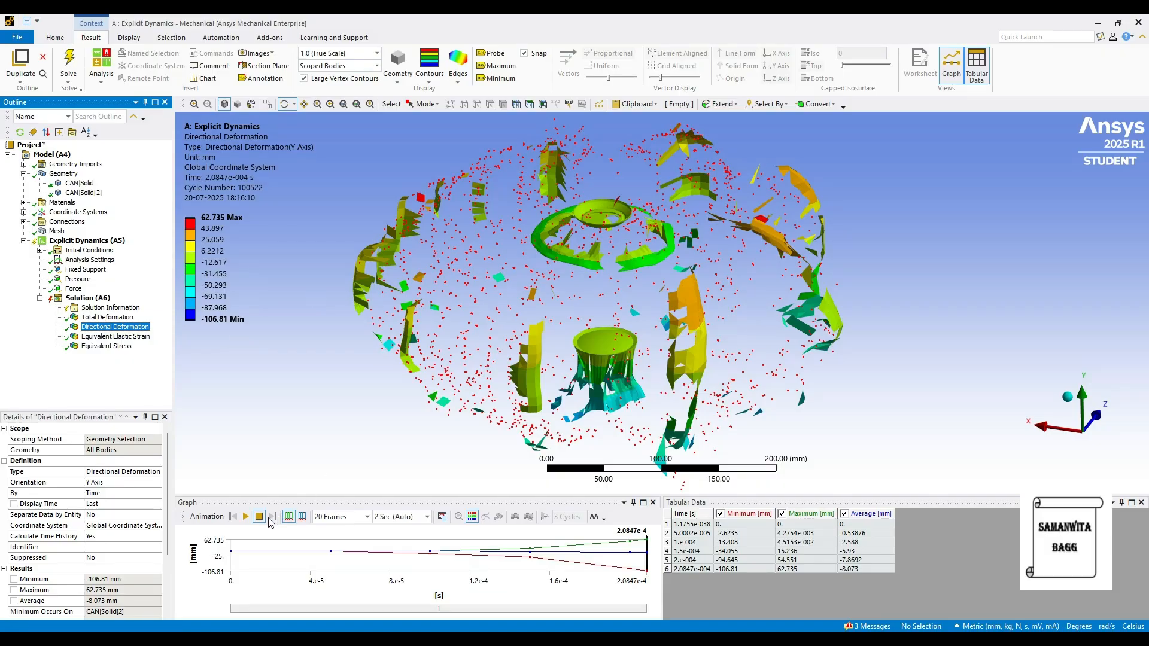
{"action": "left_click", "coordinate": [244, 518]}
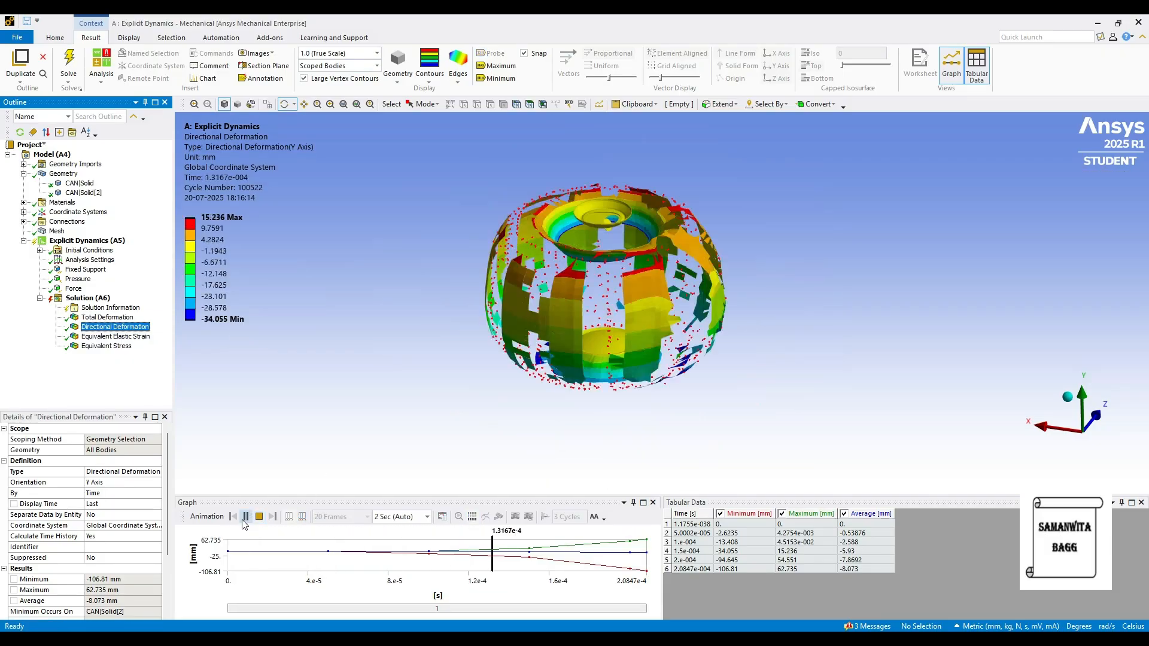
{"action": "left_click", "coordinate": [244, 518]}
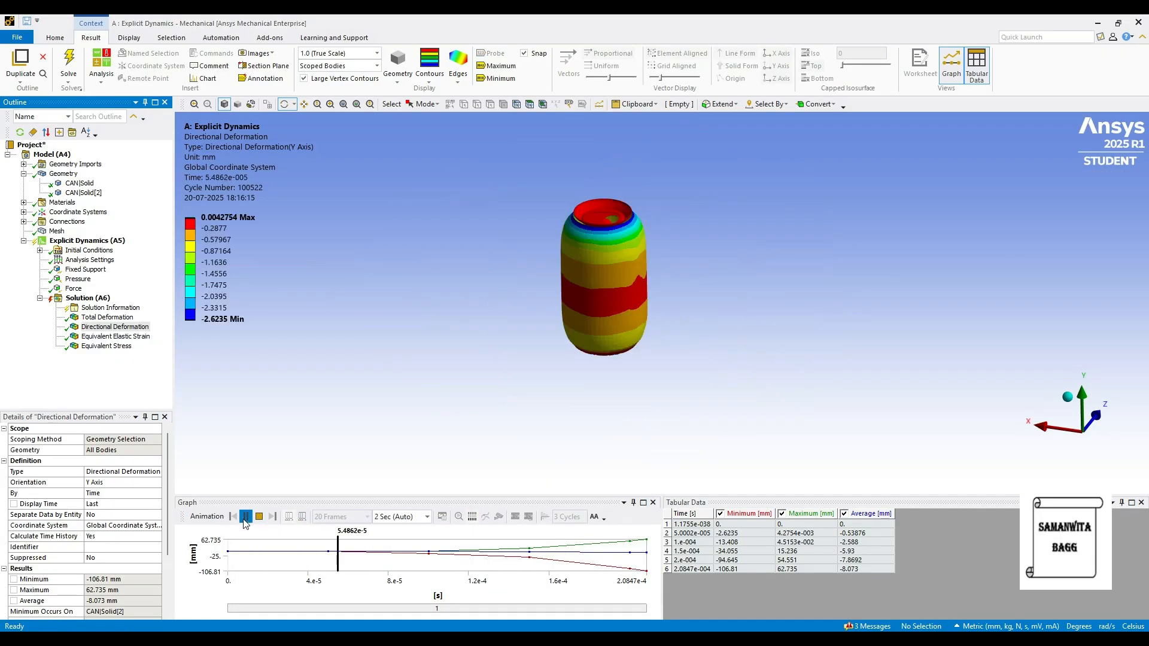
{"action": "left_click", "coordinate": [113, 336]}
{"action": "left_click", "coordinate": [117, 328]}
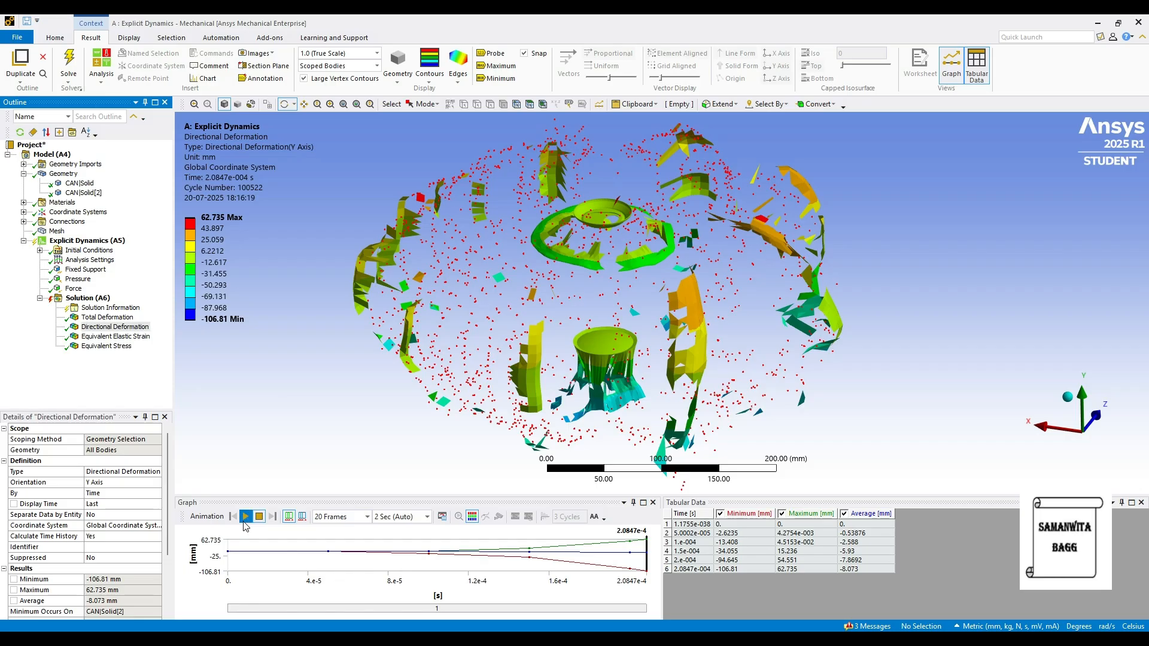
{"action": "left_click", "coordinate": [245, 516]}
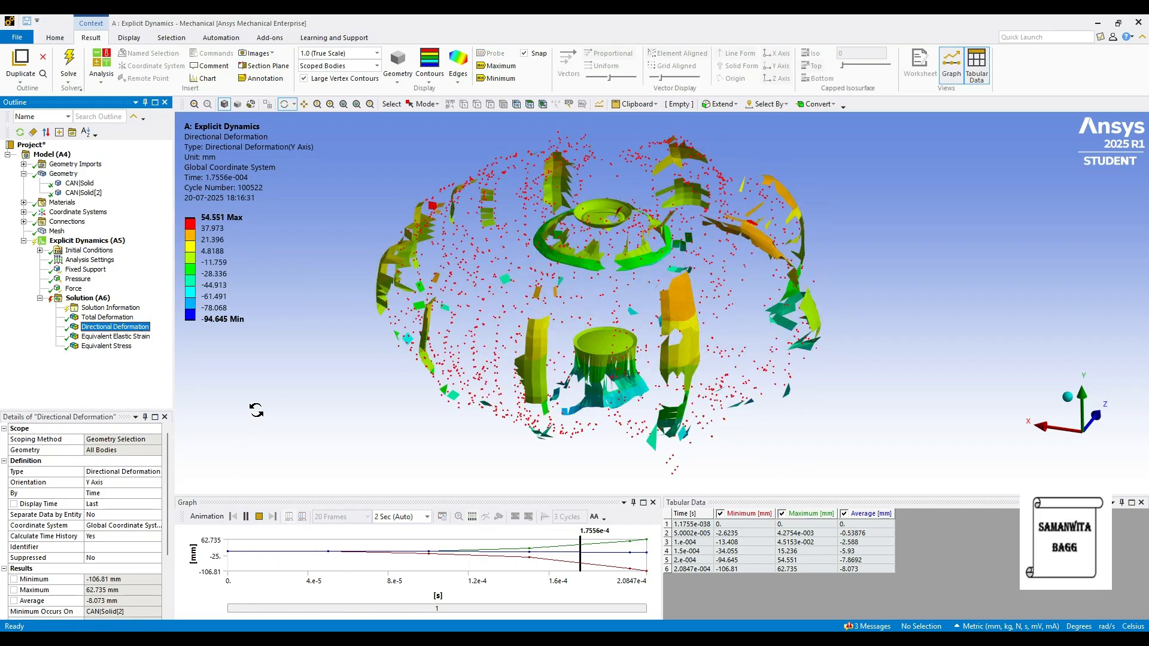
{"action": "left_click", "coordinate": [245, 517]}
- Display the Equivalent Elastic Strain result and the Equivalent (von-Mises) Stress result of the 5 MPa case
{"action": "left_click", "coordinate": [135, 337]}
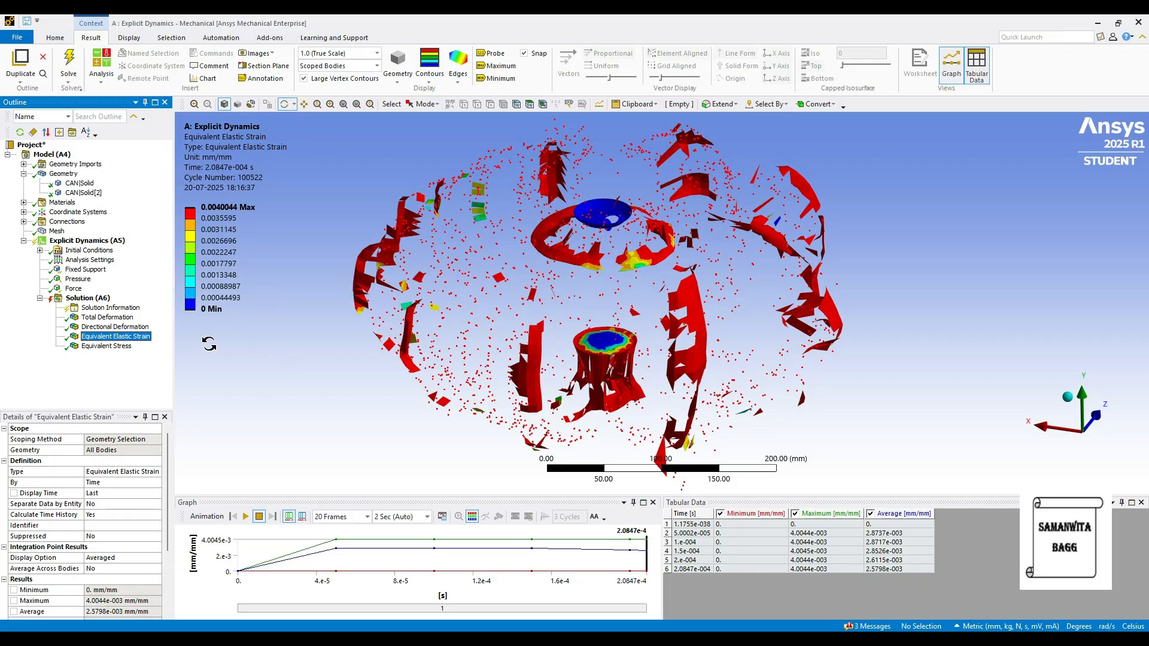
{"action": "left_click", "coordinate": [110, 348]}
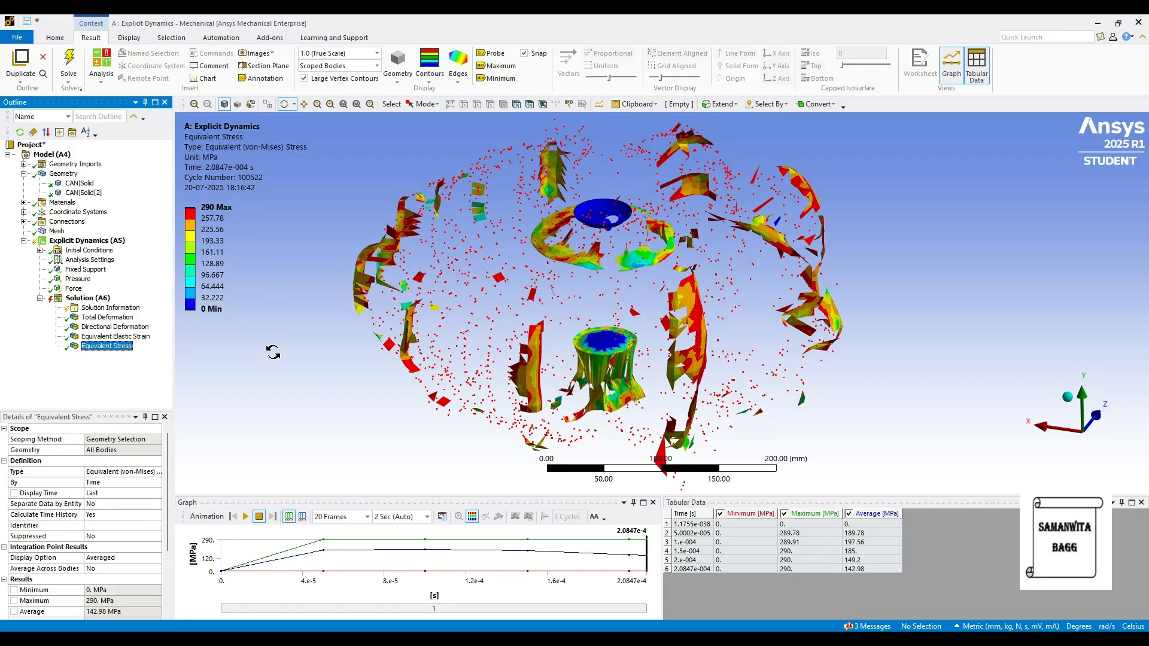